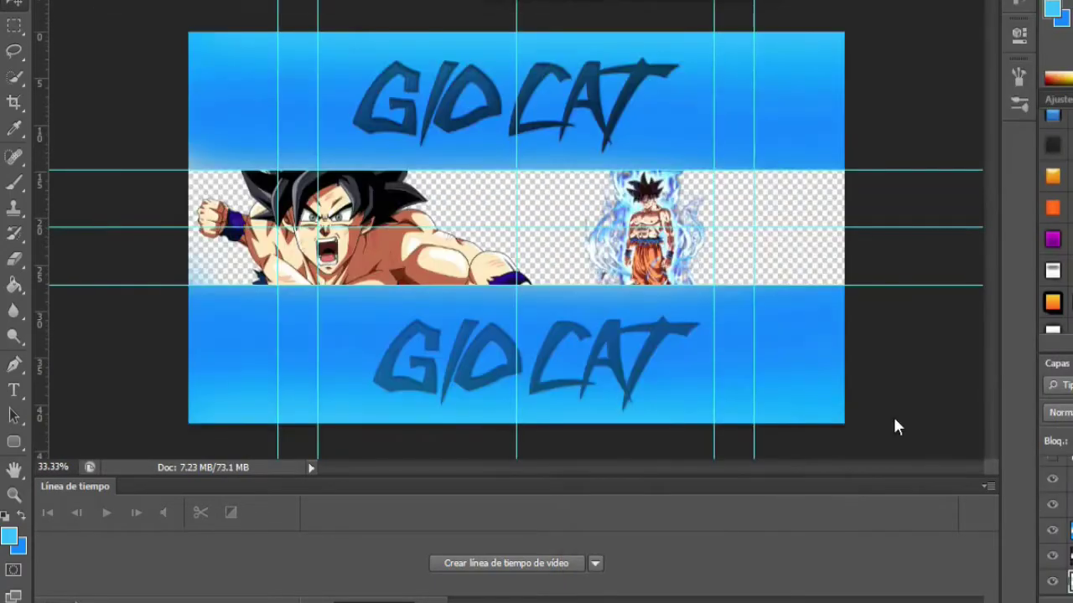
Enlarge the glowing standing character at the right end of the banner strip and reposition the STRIKER title between both characters
key("ctrl+t")
left_click_drag(718, 172, 964, 25)
left_click_drag(747, 230, 671, 323)
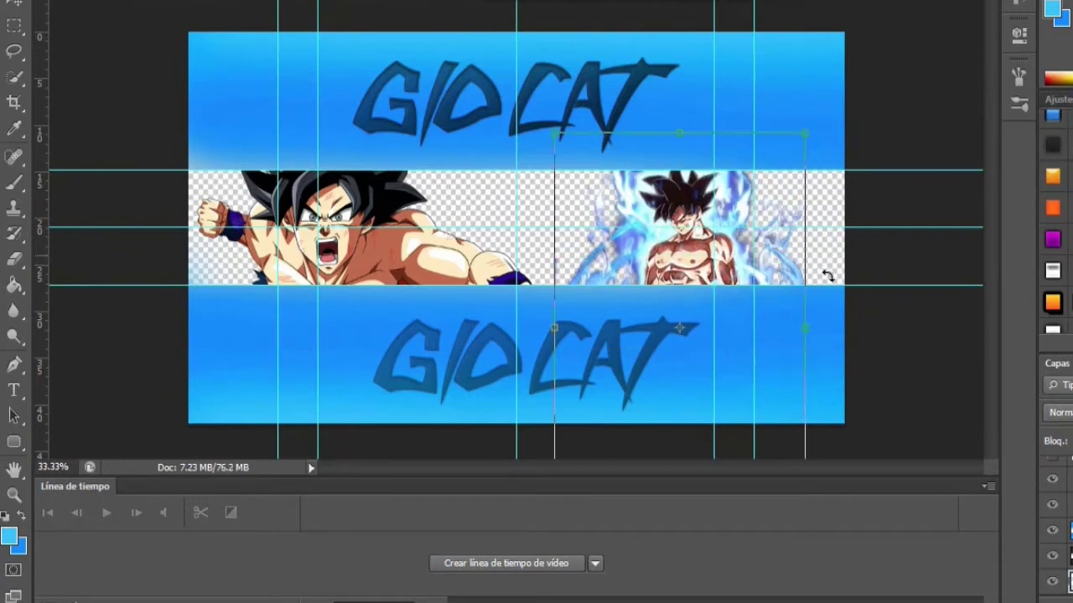
left_click_drag(606, 83, 501, 10)
left_click_drag(712, 295, 812, 307)
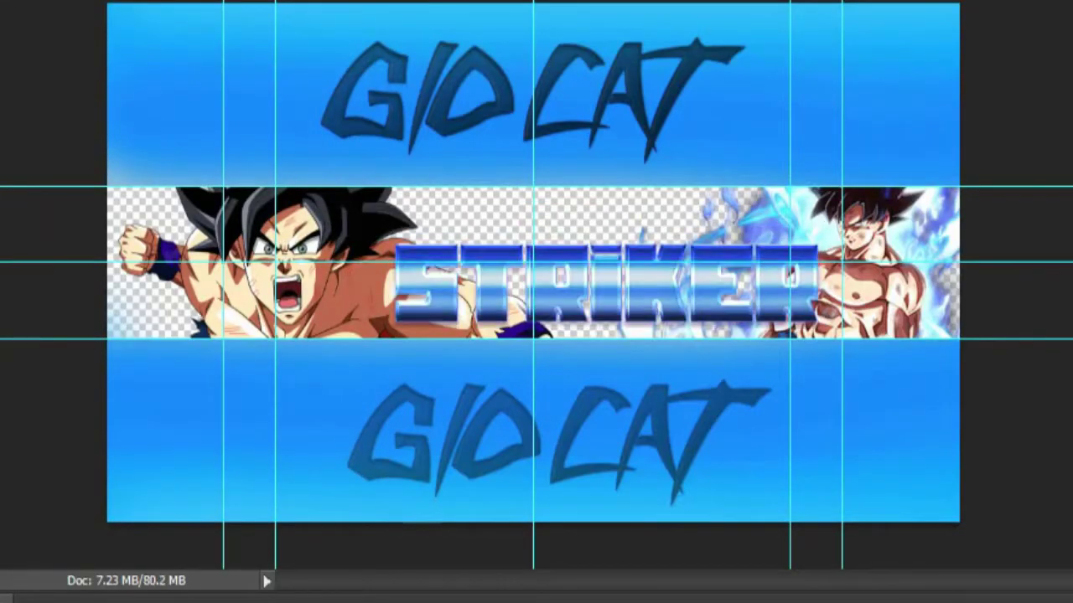
left_click_drag(641, 314, 628, 293)
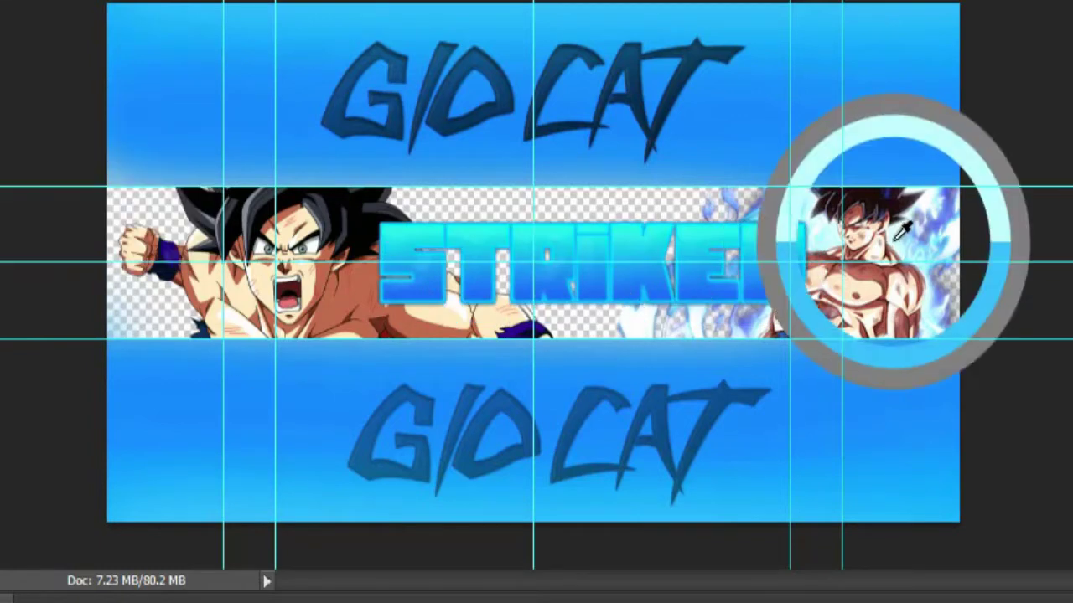
Sample light blue tones from the standing character's aura and paint the empty strip background behind the characters and title
right_click(752, 214)
left_click(752, 213)
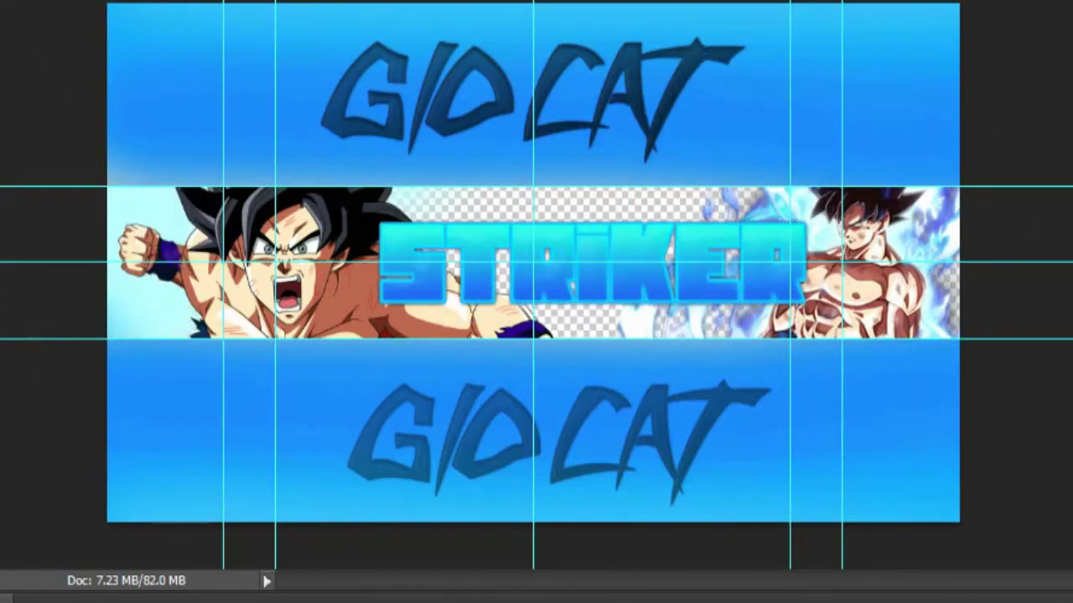
key("b")
left_click(968, 317)
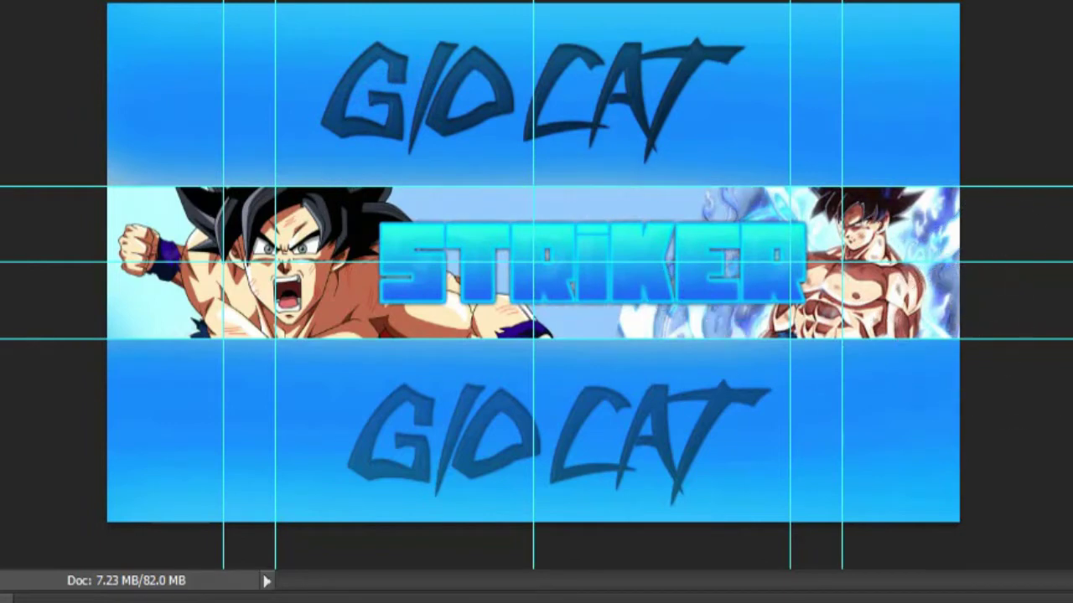
right_click(7, 134)
key("Escape")
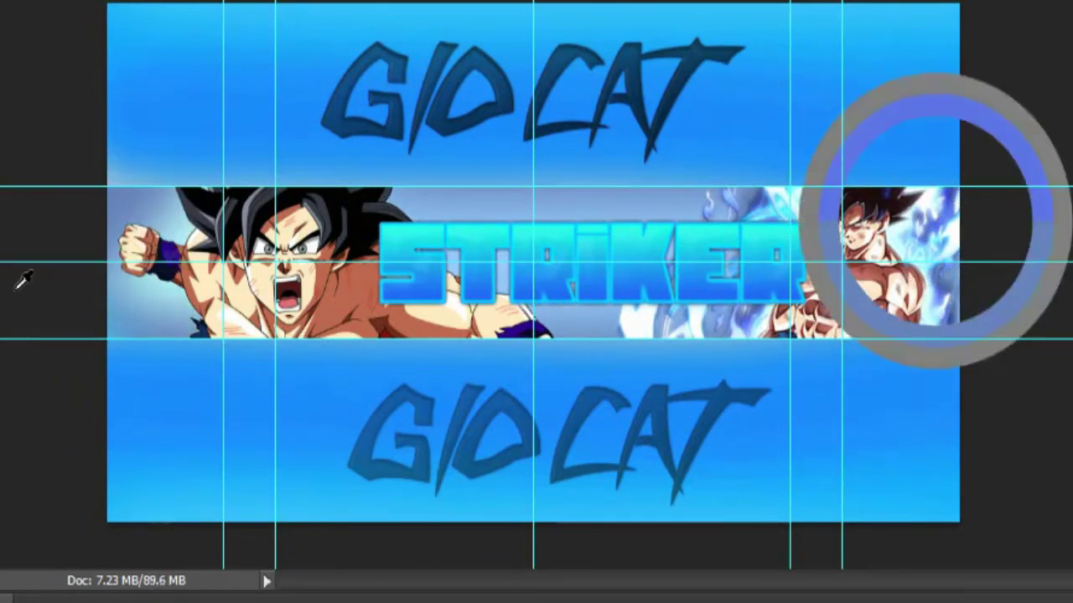
Paint violet-blue and a cyan glow sampled from the aura around the screaming character's fist, arm and hair
left_click_drag(113, 243, 171, 197)
mouse_move(126, 259)
left_mouse_down()
mouse_move(168, 285)
mouse_move(134, 227)
left_mouse_up()
left_click(786, 215, "alt")
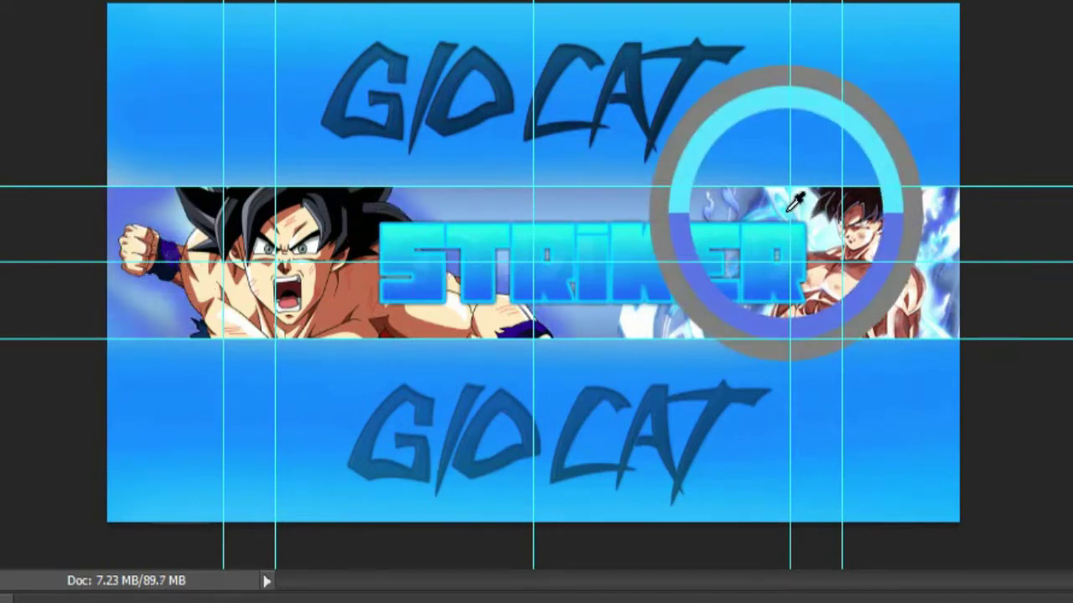
mouse_move(163, 316)
left_mouse_down()
mouse_move(134, 279)
mouse_move(142, 220)
mouse_move(440, 240)
mouse_move(410, 205)
left_mouse_up()
Blend lighter aura-sampled blues into the background along the strip's upper edge and beside the screaming character
left_click(897, 256, "alt")
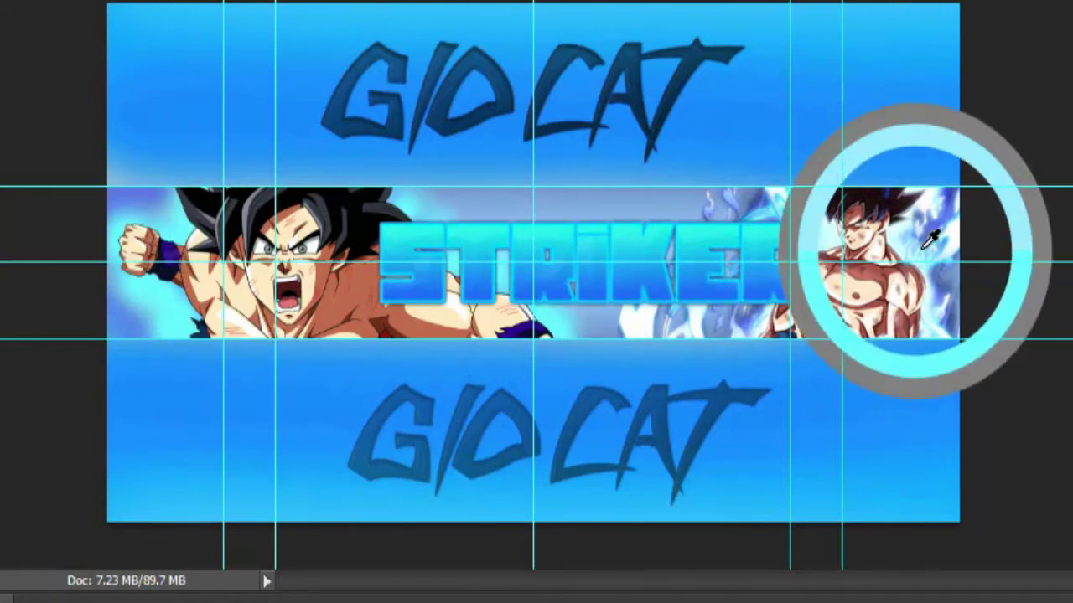
left_click(757, 219, "alt")
left_click_drag(172, 267, 165, 258)
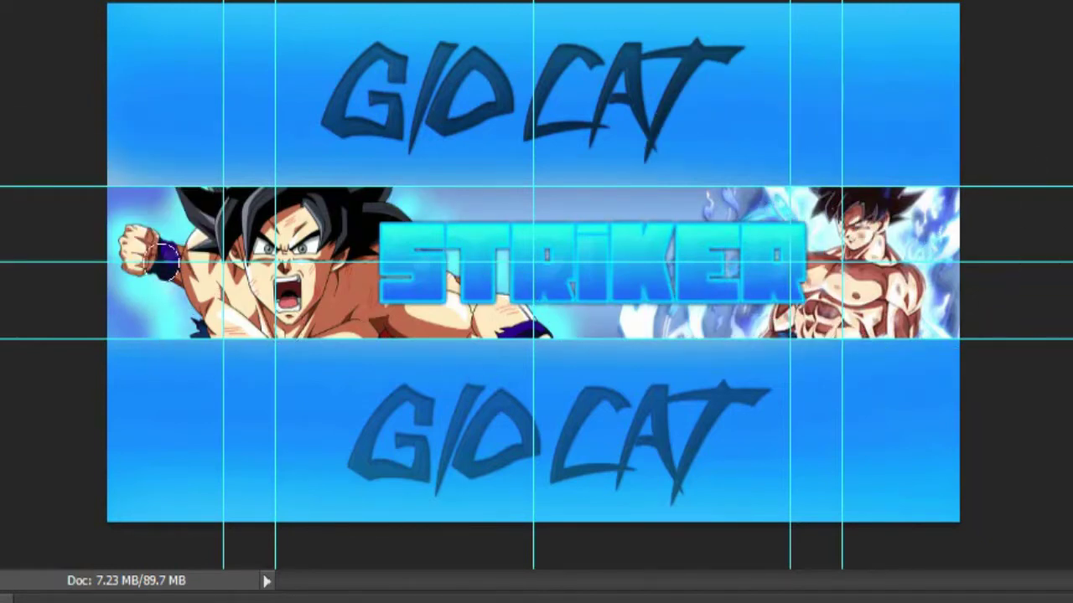
mouse_move(403, 186)
left_mouse_down()
mouse_move(519, 176)
mouse_move(433, 175)
left_mouse_up()
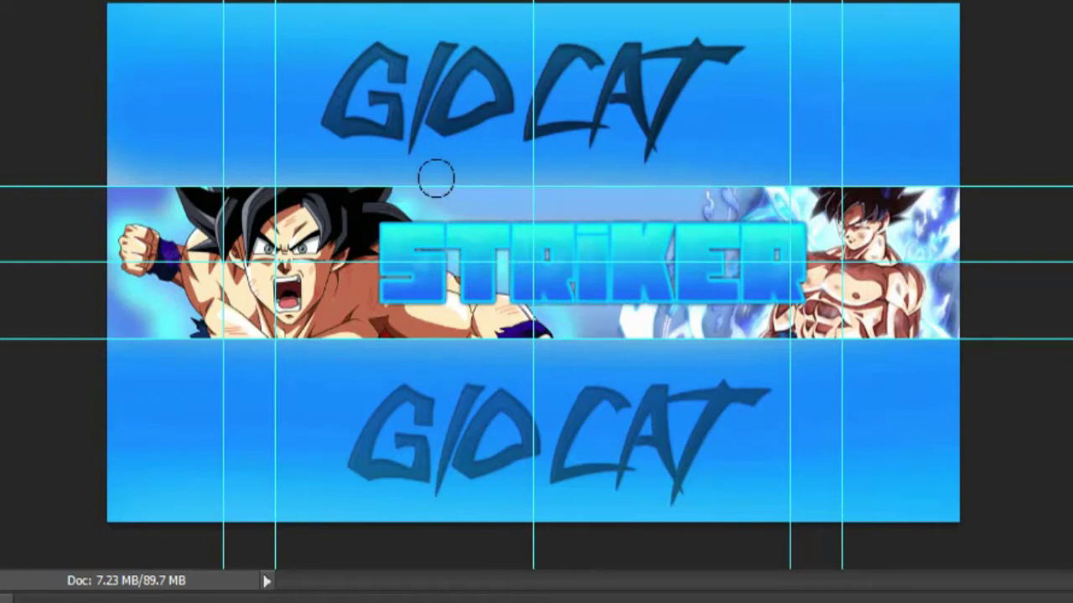
left_click(934, 311, "alt")
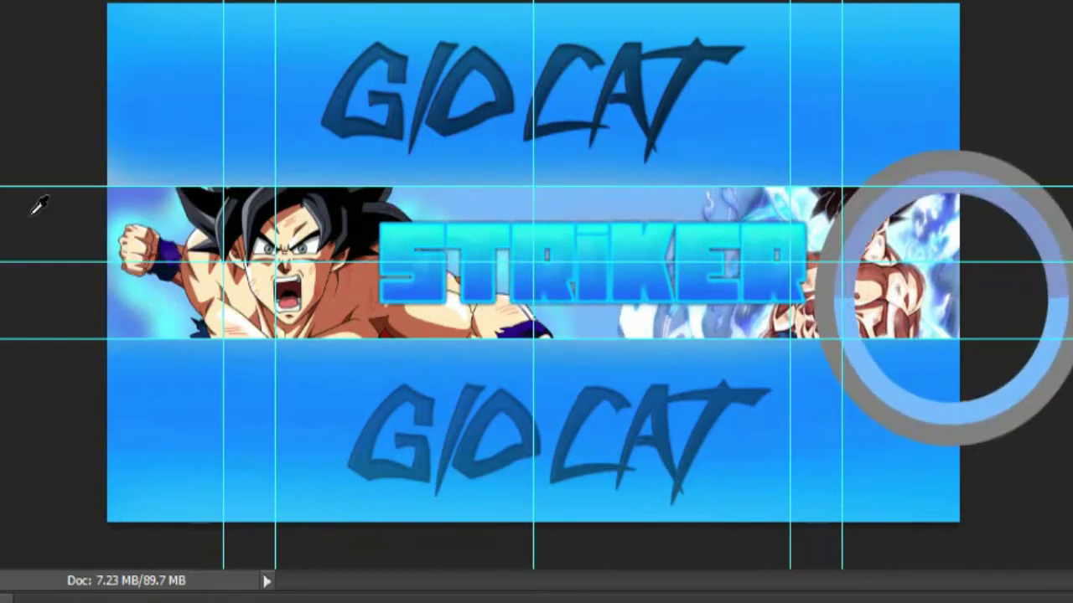
left_click_drag(207, 172, 219, 171)
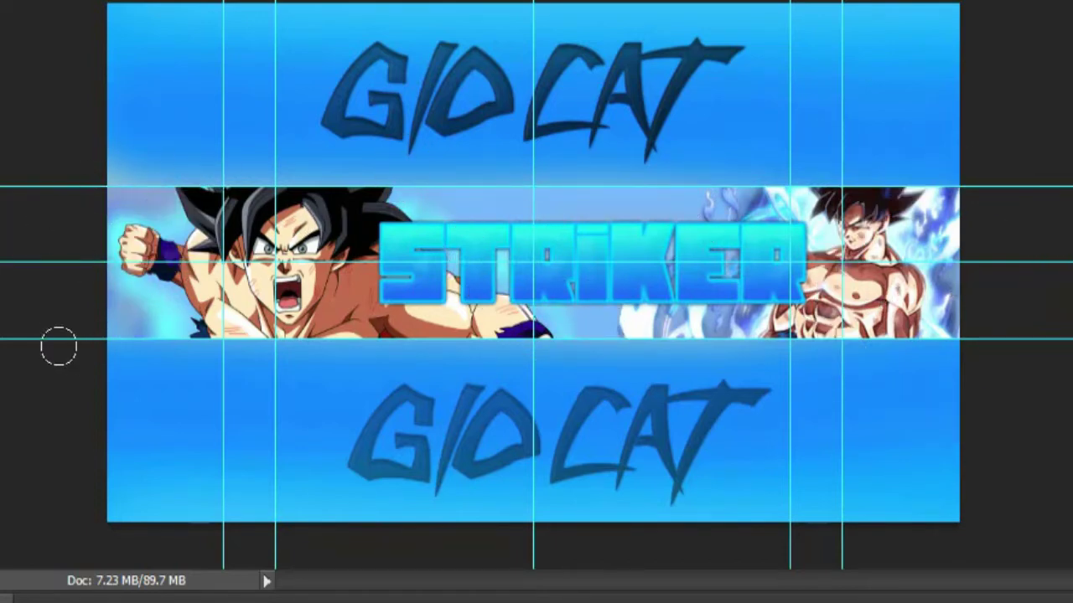
Shift the vertical guide crossing the screaming character's face to the right and lighten his irises to pale gray
left_click(222, 230, "alt")
right_click(262, 176)
key("Escape")
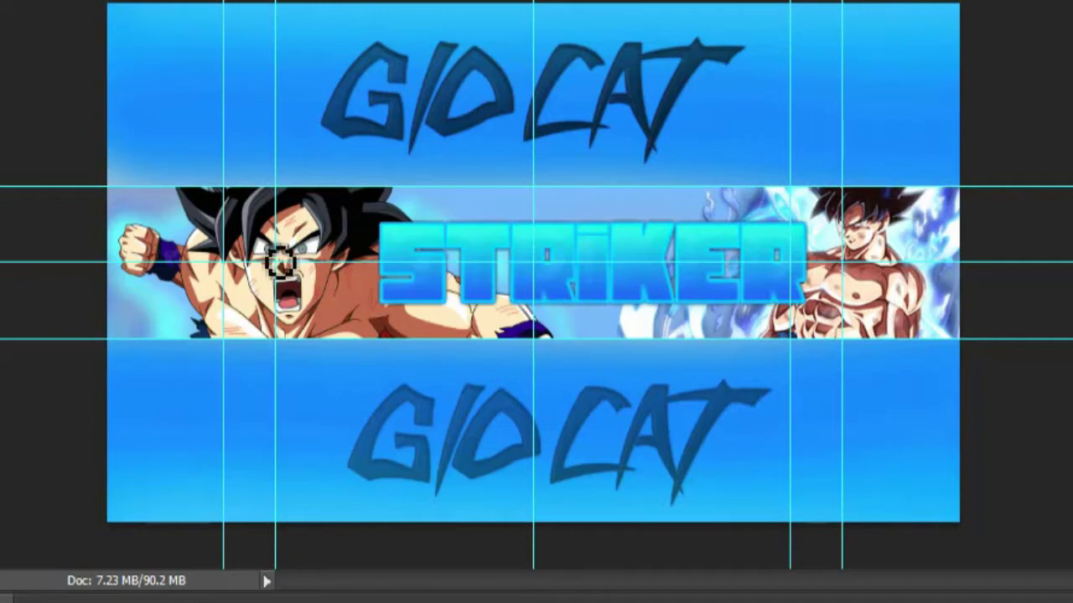
left_click_drag(275, 262, 330, 239)
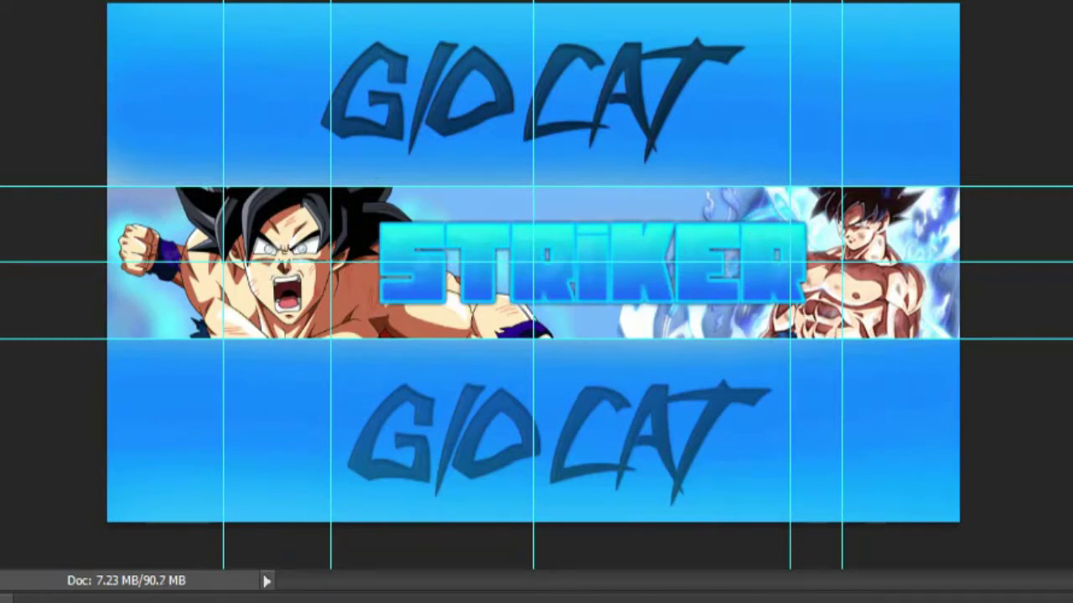
Paint white and silver highlights along the screaming character's black hair, undoing the stroke that does not fit
left_click(251, 197, "alt")
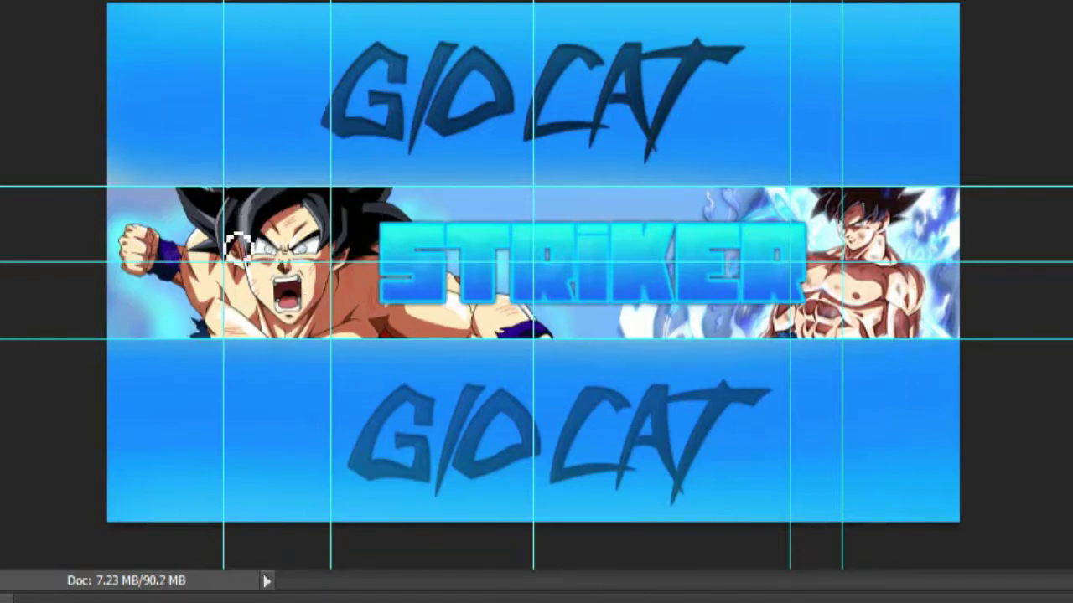
mouse_move(246, 219)
left_mouse_down()
mouse_move(220, 265)
mouse_move(215, 225)
mouse_move(232, 254)
mouse_move(226, 226)
mouse_move(317, 205)
left_mouse_up()
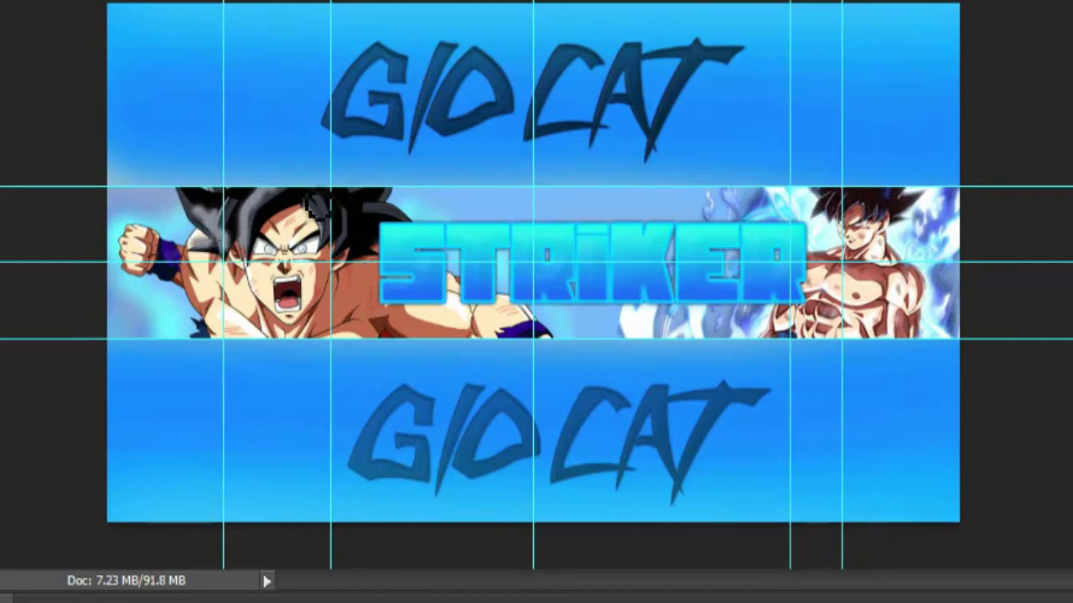
key("ctrl+z")
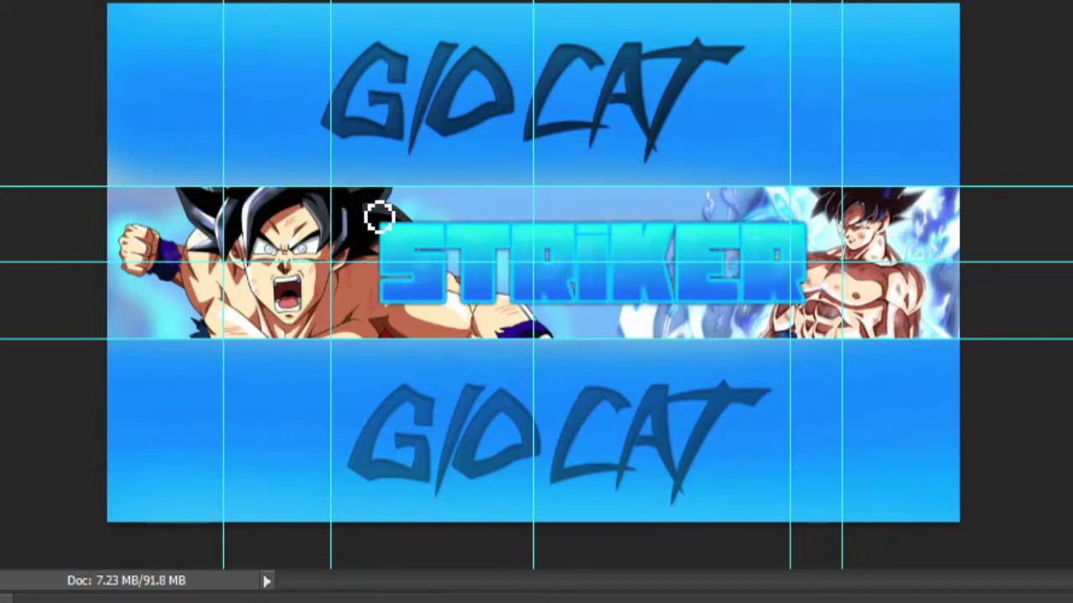
left_click(323, 215)
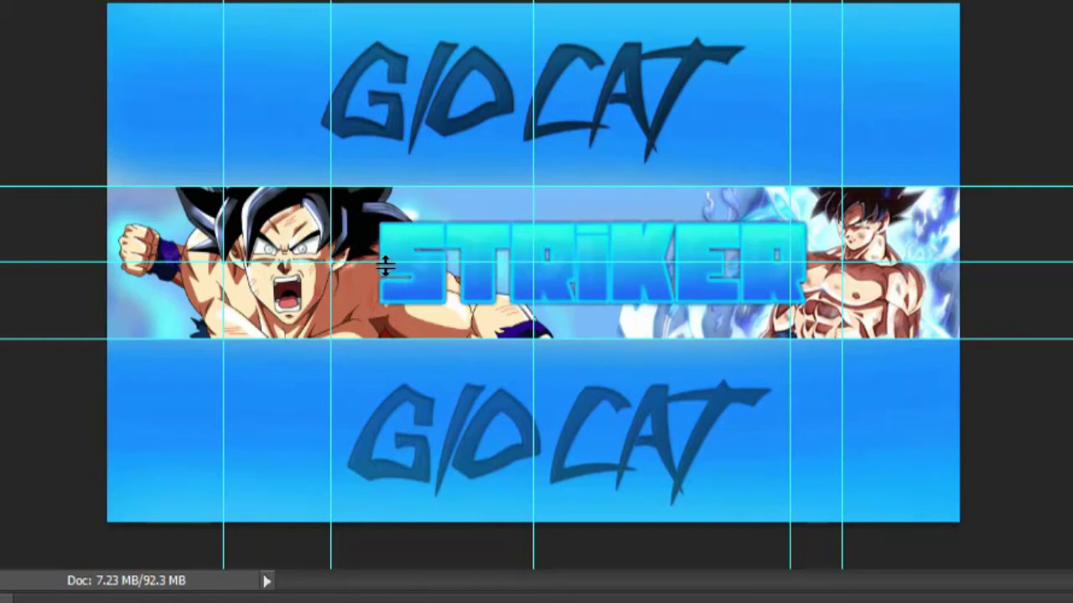
left_click(443, 357)
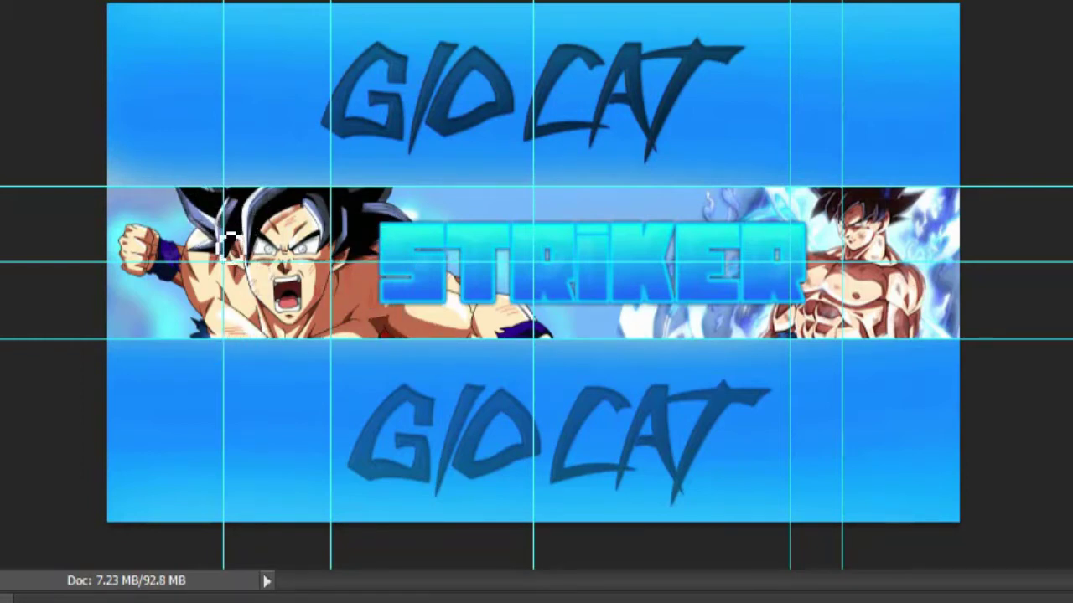
left_click(331, 201)
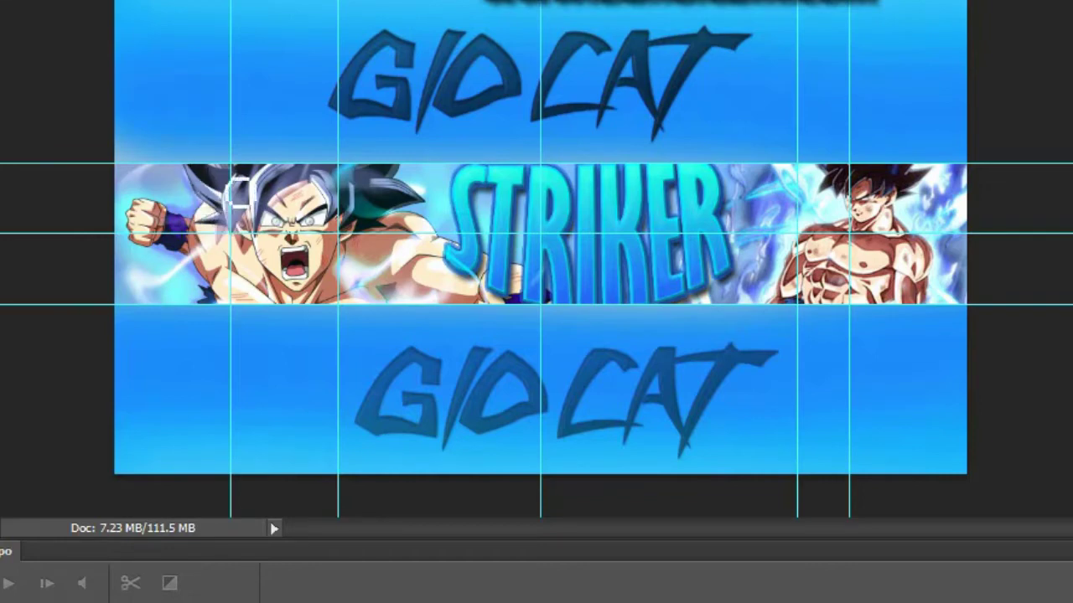
right_click(66, 248)
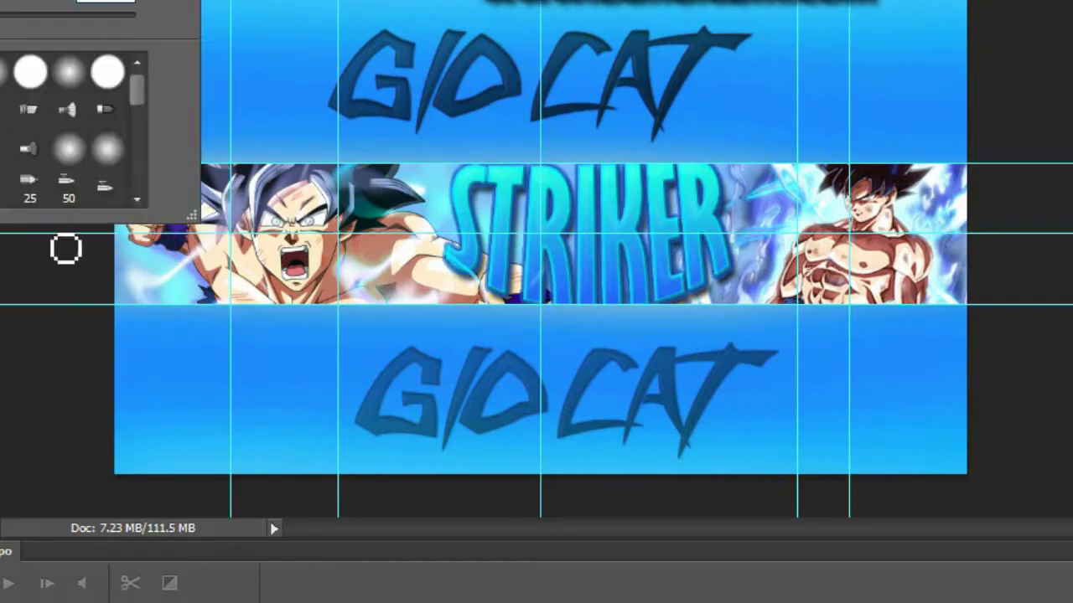
left_click(198, 262)
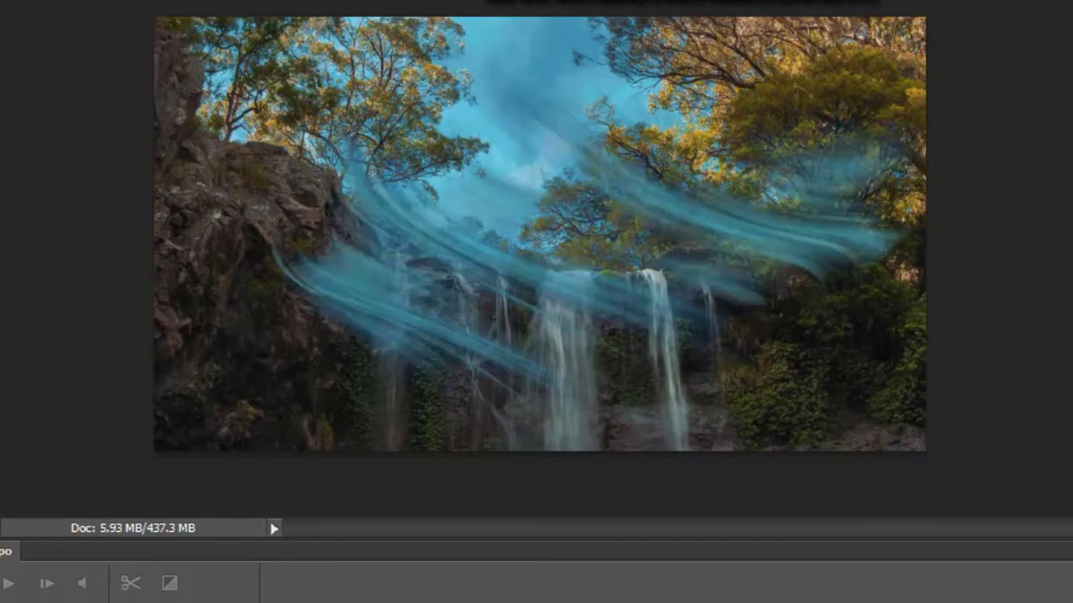
Duplicate an effect layer from the waterfall document with blue smoke into the banner and place it over the screaming character
right_click(913, 293)
left_click(913, 232)
left_click(802, 187)
left_click(671, 232)
left_click(891, 101)
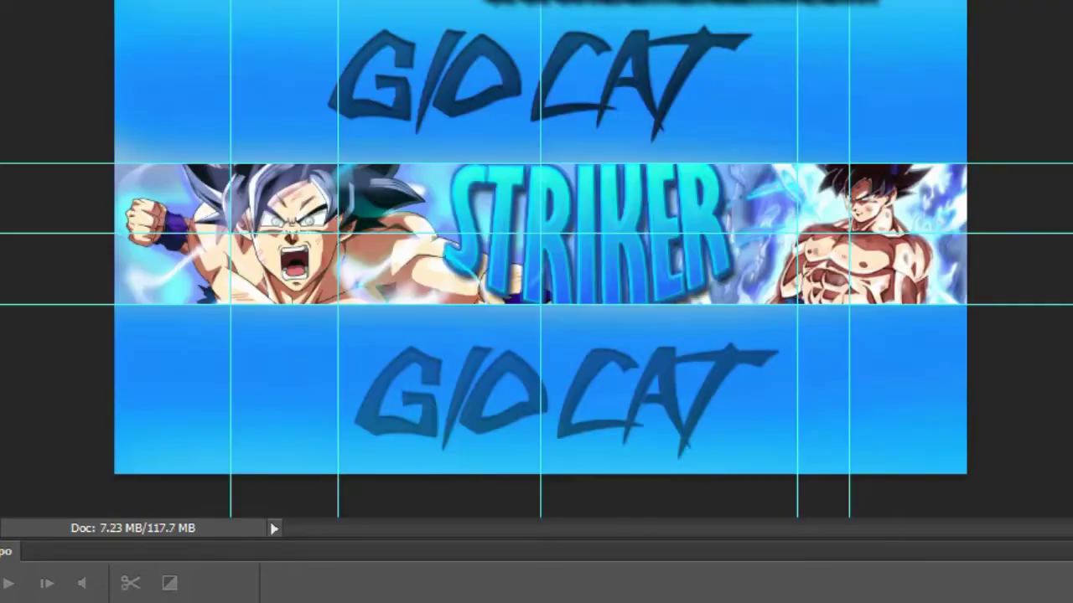
left_click_drag(766, 240, 319, 235)
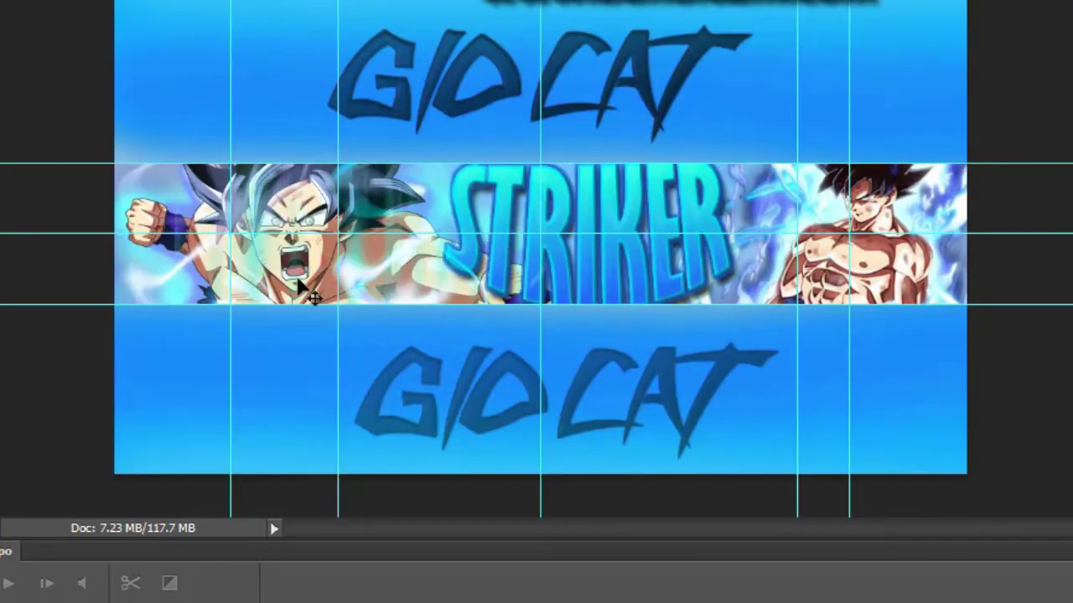
Recolor the effect over the screaming character by shifting its hue with Hue/Saturation
key("ctrl+u")
left_click_drag(1047, 405, 1071, 404)
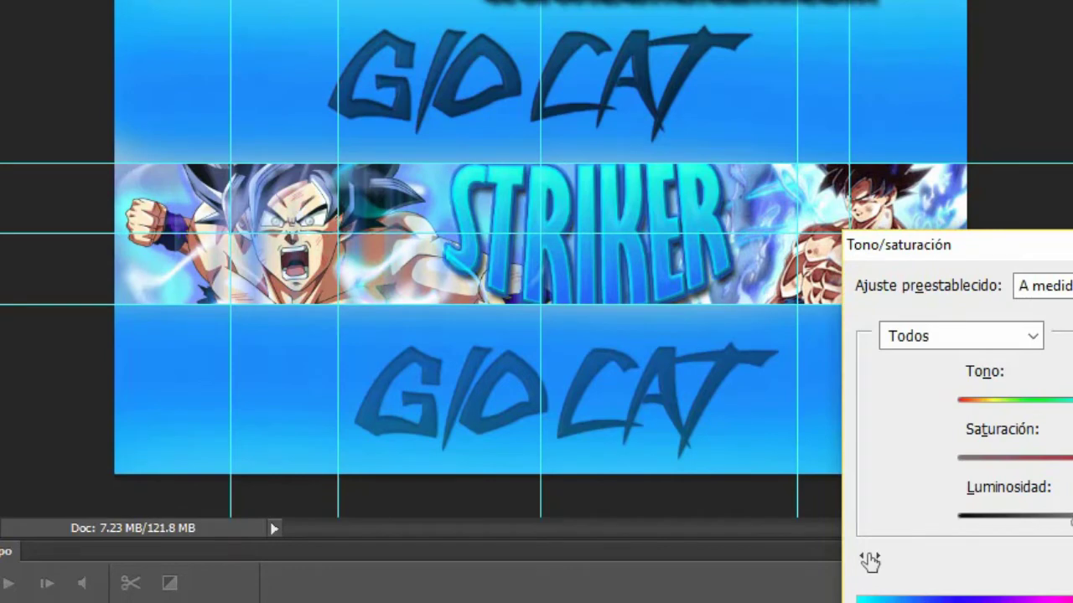
key("Return")
Place an effect layer near the screaming character's fist and raise its hue and saturation slightly with Hue/Saturation
left_click_drag(144, 156, 125, 247)
key("ctrl+u")
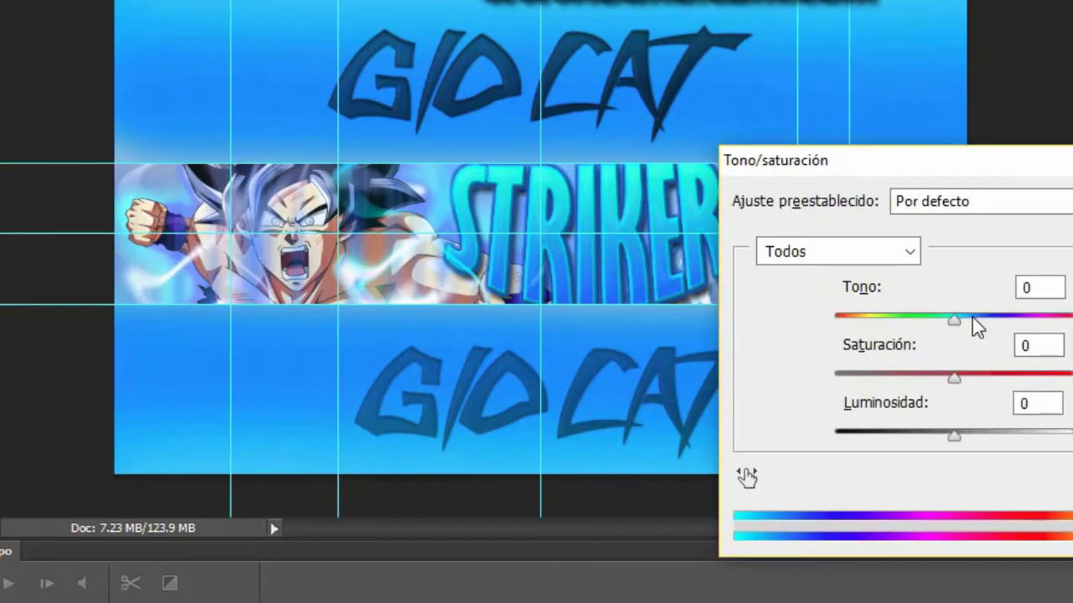
left_click_drag(972, 319, 979, 319)
left_click_drag(954, 378, 978, 378)
key("Return")
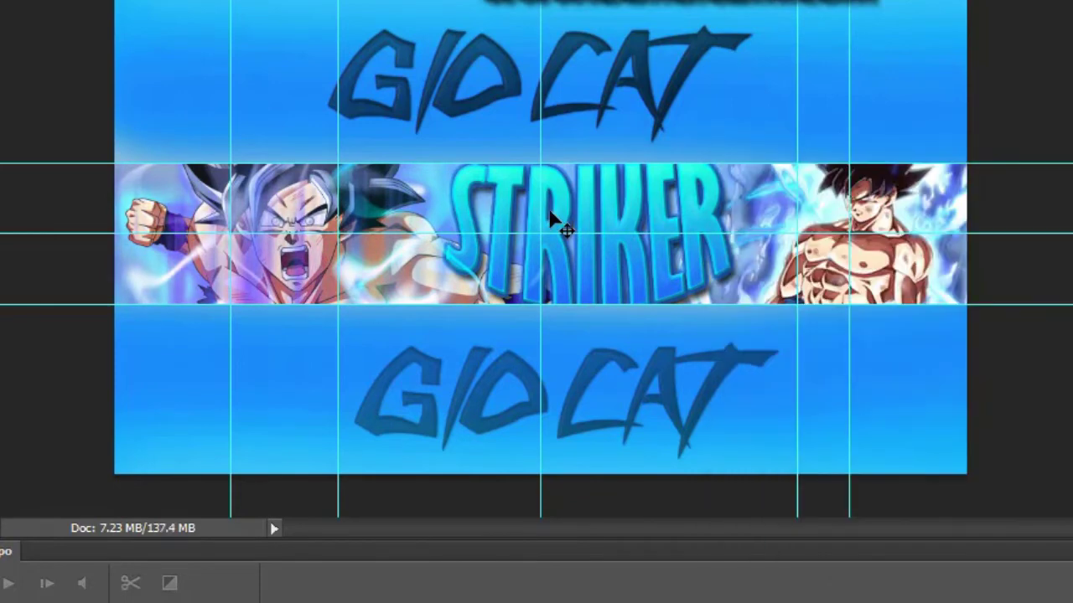
mouse_move(551, 219)
left_mouse_down()
mouse_move(470, 222)
mouse_move(544, 222)
left_mouse_up()
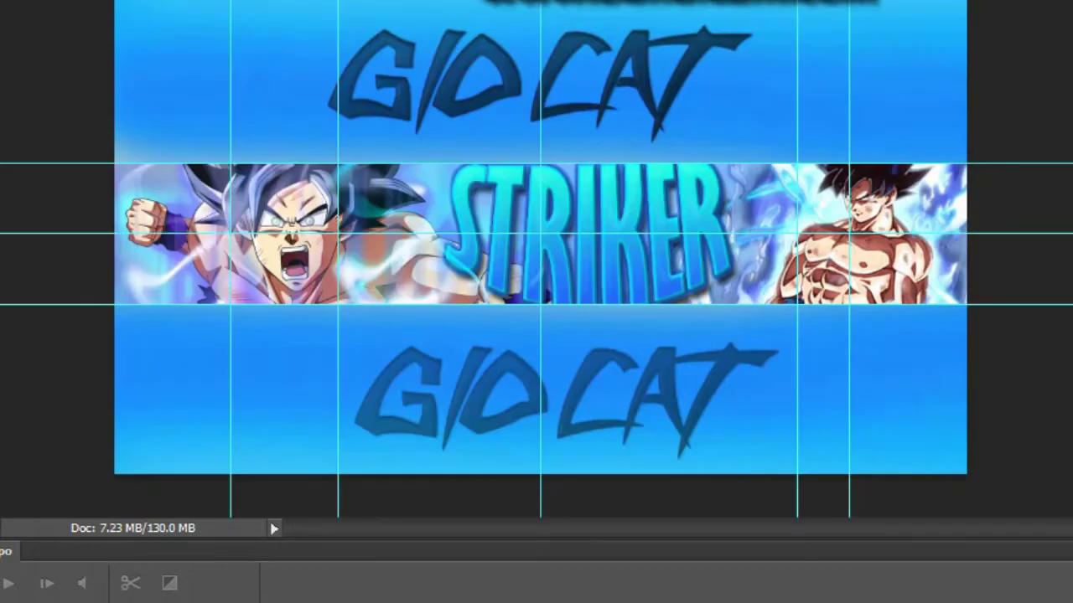
Open the CrackerPack file and duplicate its layer 3
key("ctrl+o")
scroll(1006, 335, "down", 3)
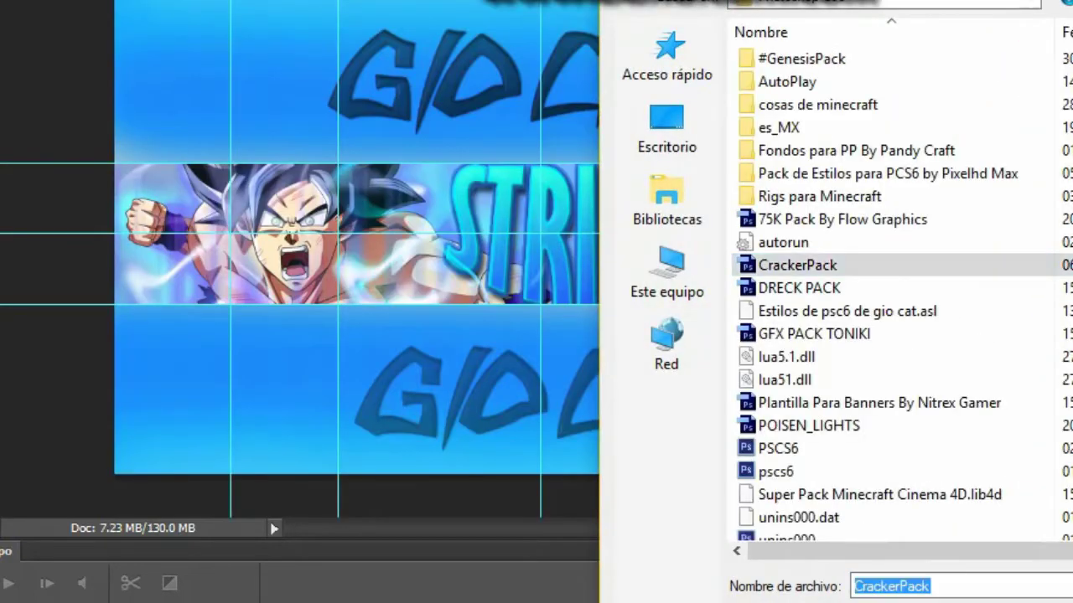
key("Return")
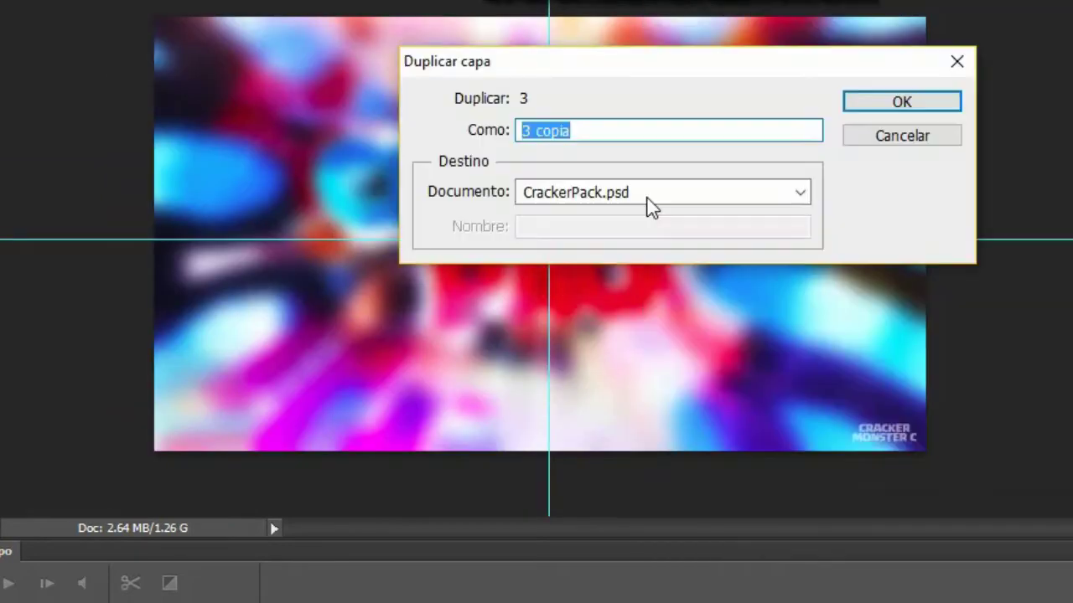
key("Return")
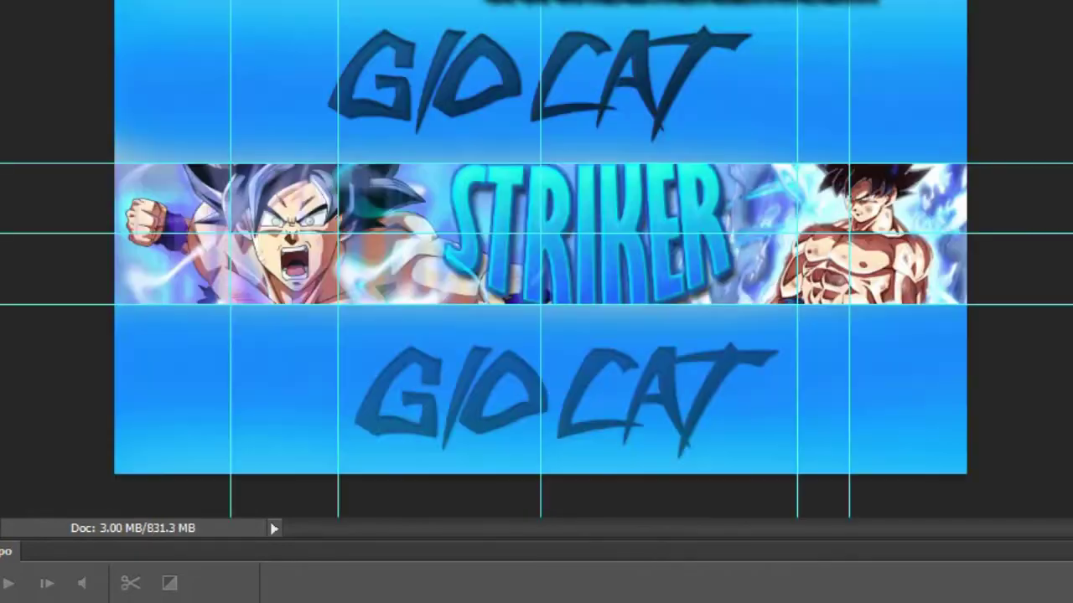
Position the lightning effect between the screaming character's face and the STRIKER title, and enlarge it
left_click_drag(323, 171, 424, 168)
key("ctrl+t")
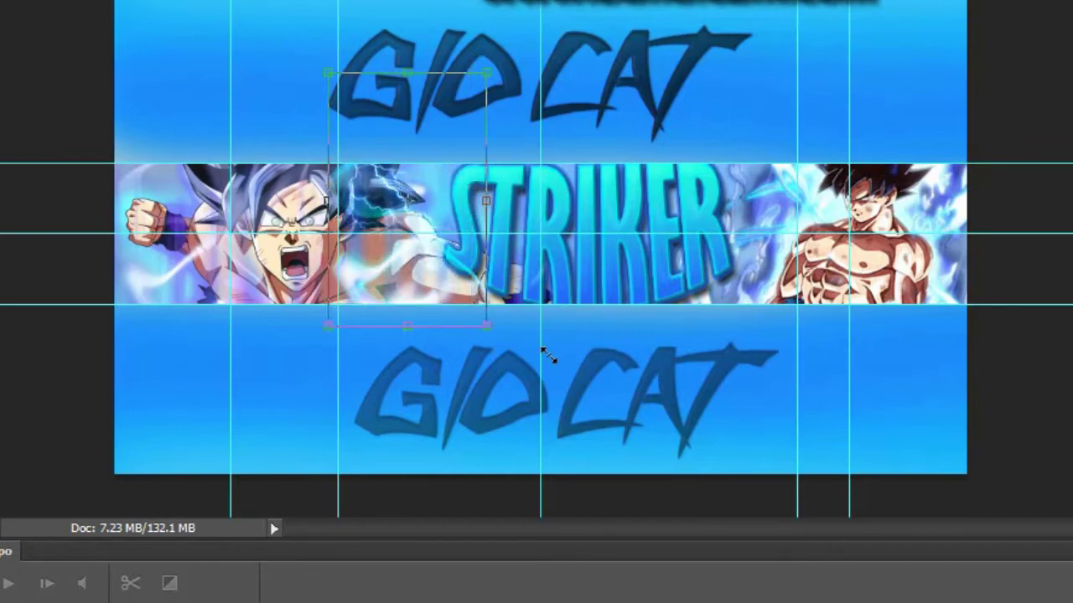
key("Return")
left_click_drag(401, 264, 423, 259)
Transform a copy of the lightning and place it over the left part of the screaming character's hair
key("ctrl+t")
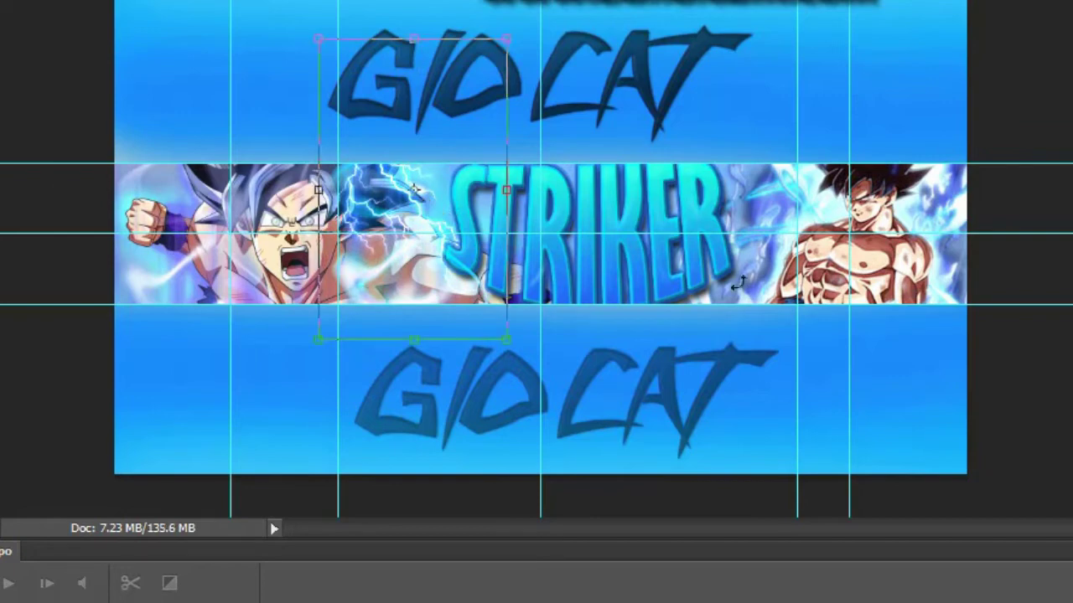
right_click(419, 258)
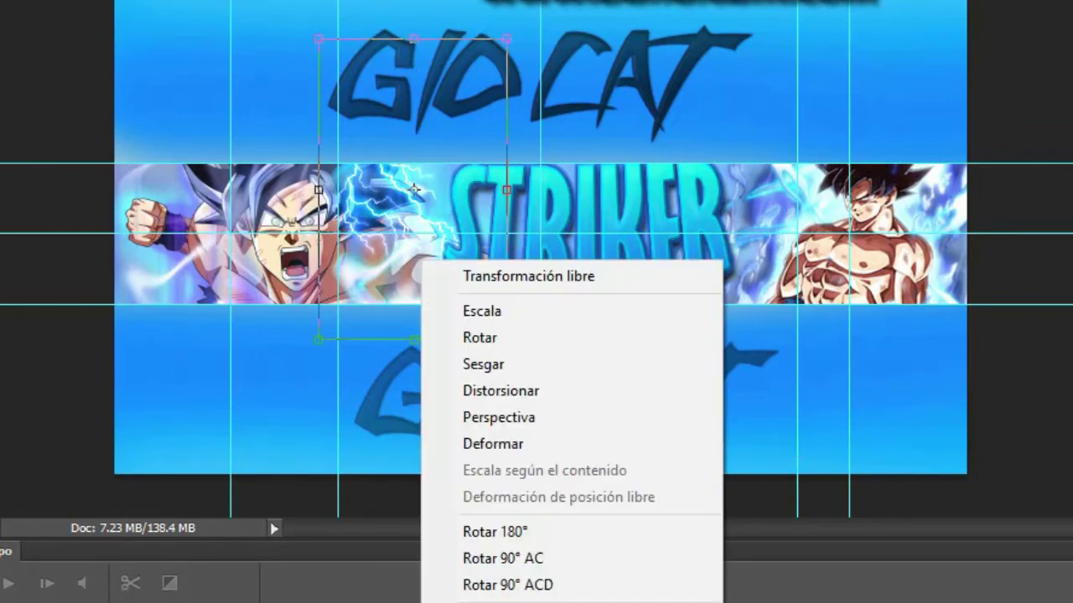
left_click_drag(319, 190, 246, 242)
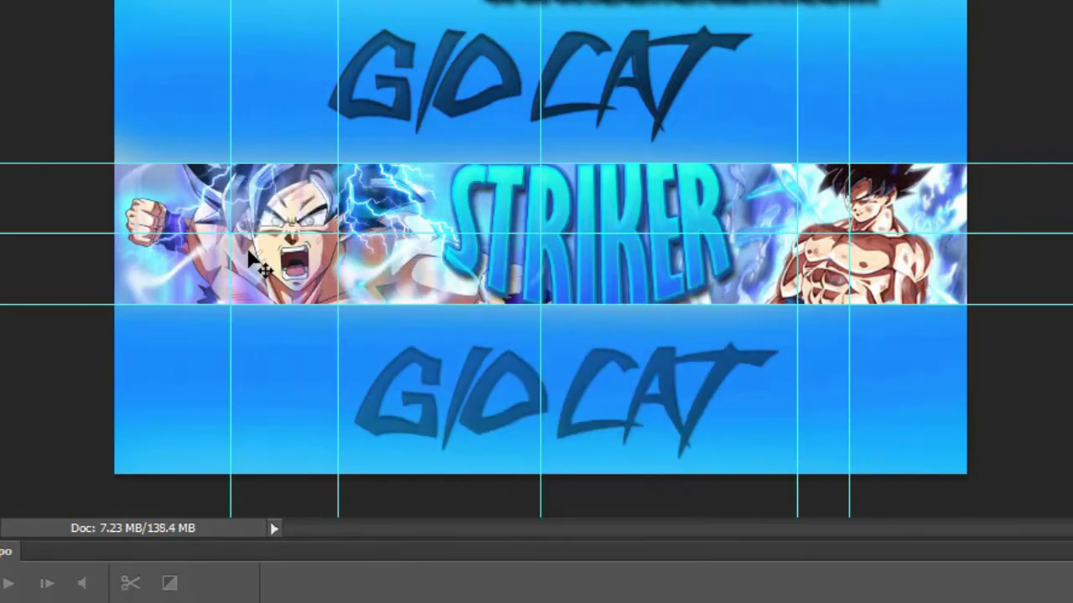
Finish the lightning transform and place lightning copies between the STRIKER title and the shirtless character and over that character's hair
key("Return")
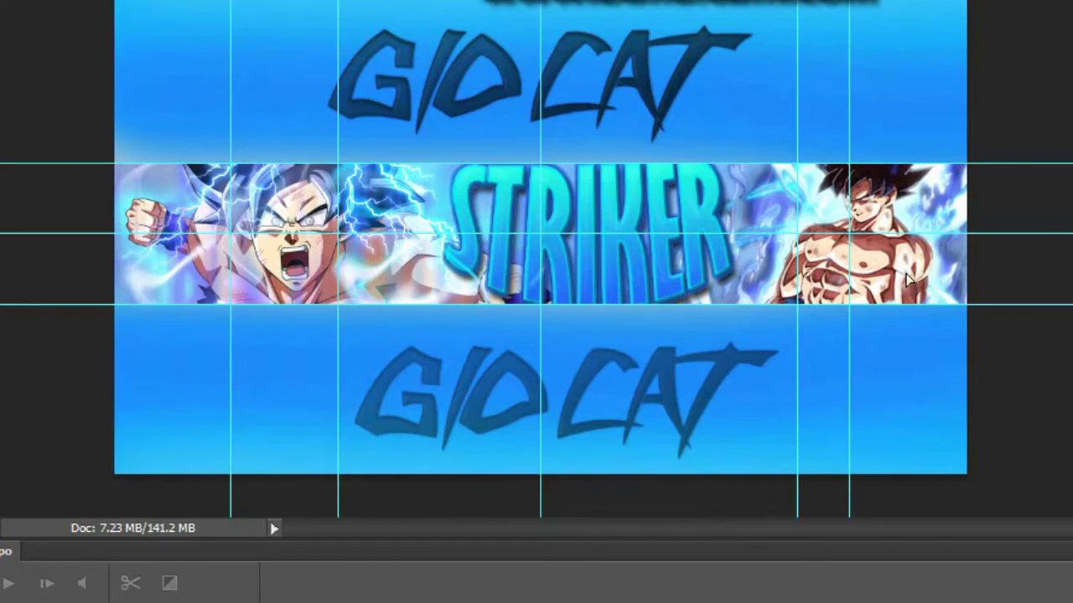
left_click_drag(410, 285, 791, 276)
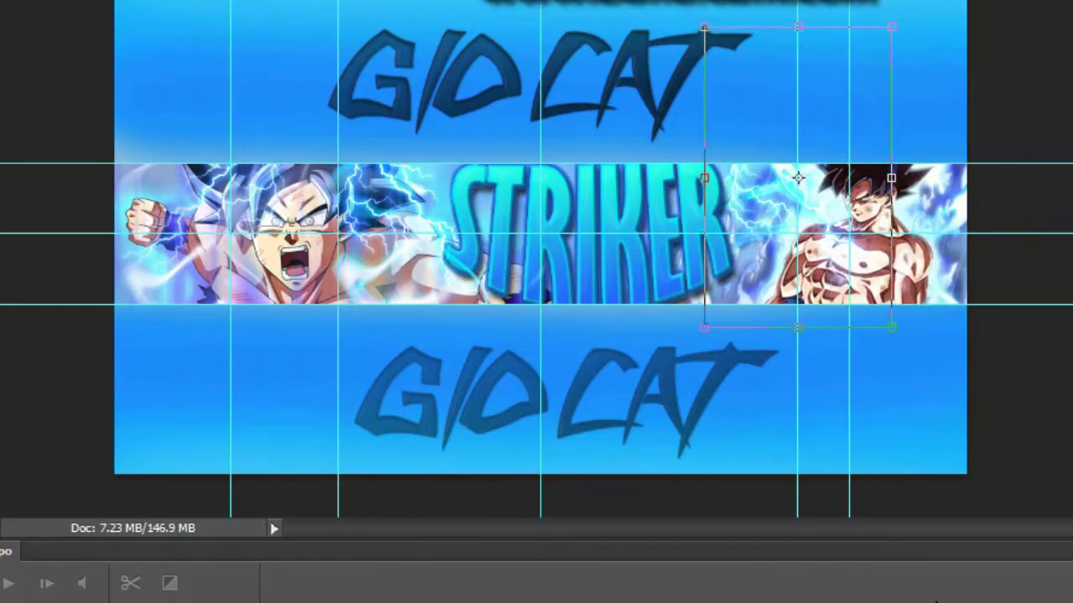
left_click_drag(886, 363, 943, 267)
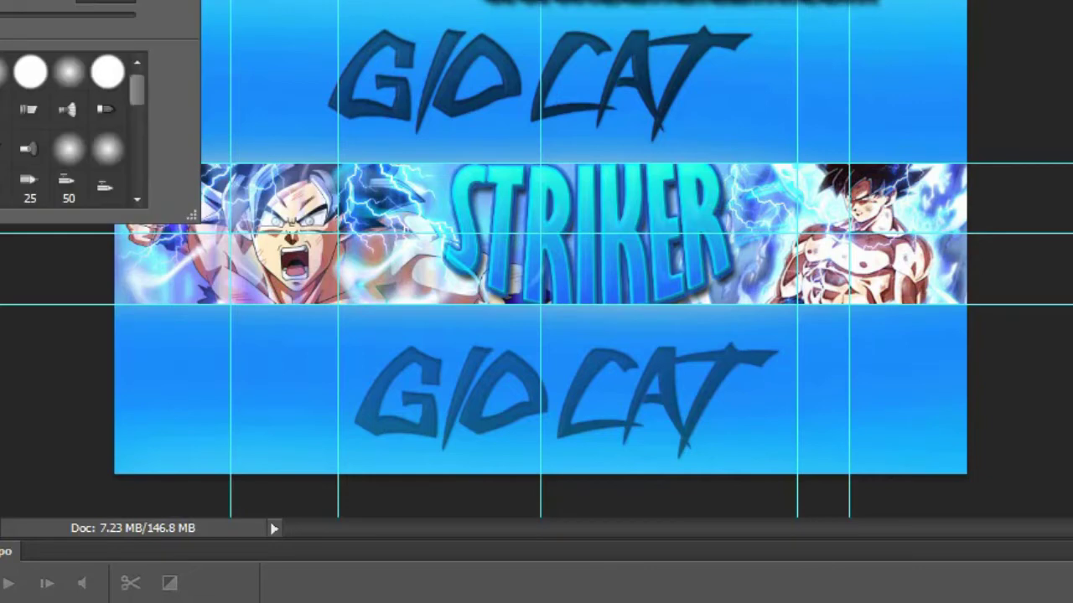
Pick a brush preset and apply it once near the shirtless character's chin
key("F5")
key("F5")
left_click(33, 1)
left_click(871, 215)
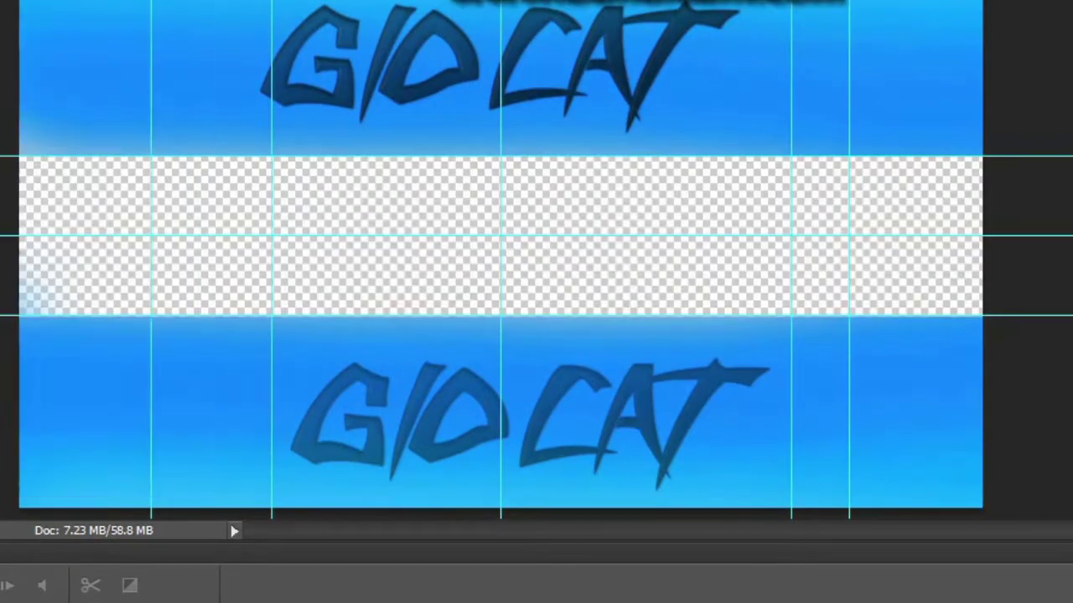
Open the Vegeta render images and place the screaming Vegeta in the left part of the empty banner strip
key("ctrl+o")
scroll(869, 270, "down", 5)
double_click(786, 410)
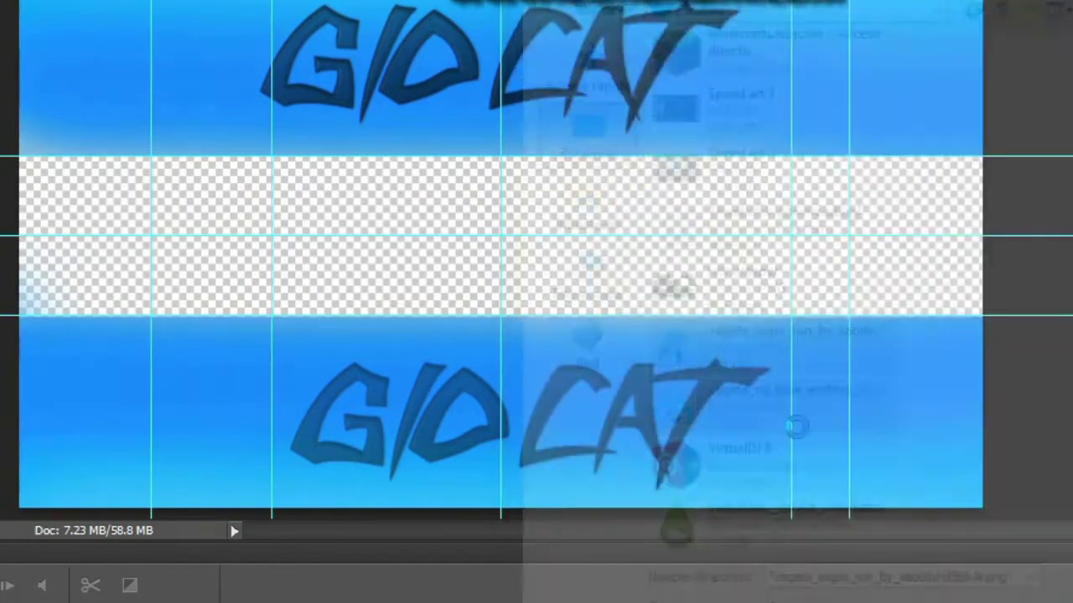
left_click_drag(503, 288, 364, 269)
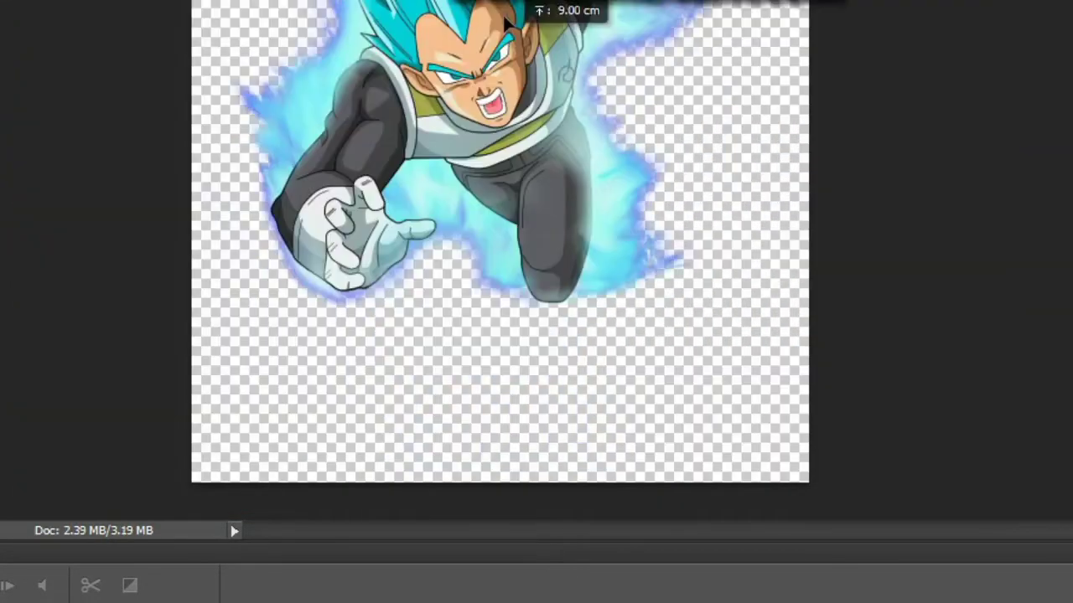
Bring the lunging, white-gloved Vegeta into the right part of the banner strip and rotate it slightly clockwise
left_click_drag(522, 5, 964, 201)
key("ctrl+t")
left_click_drag(1066, 429, 1011, 469)
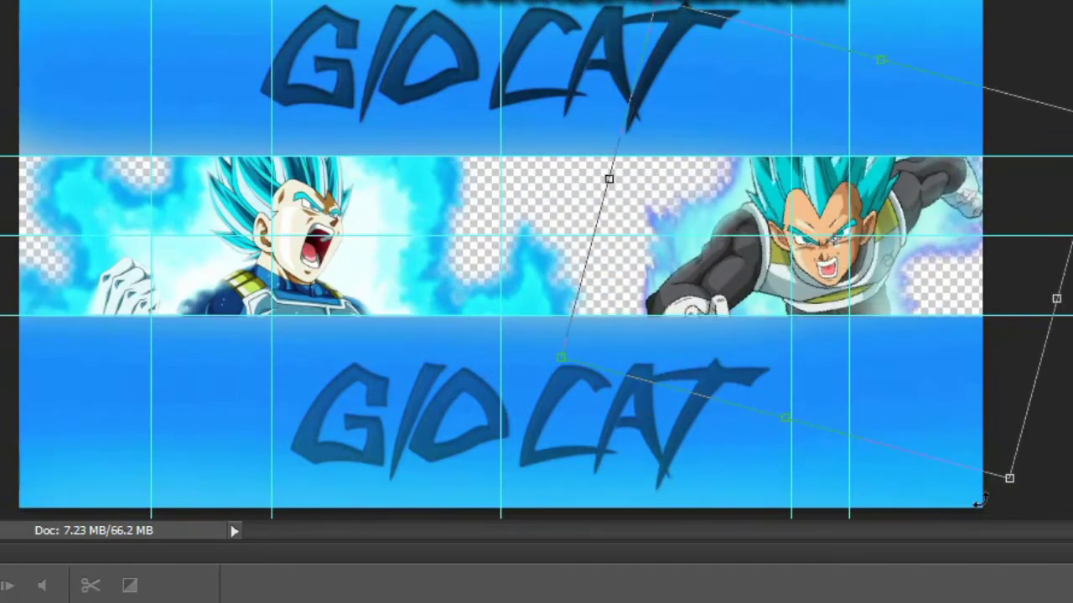
key("Return")
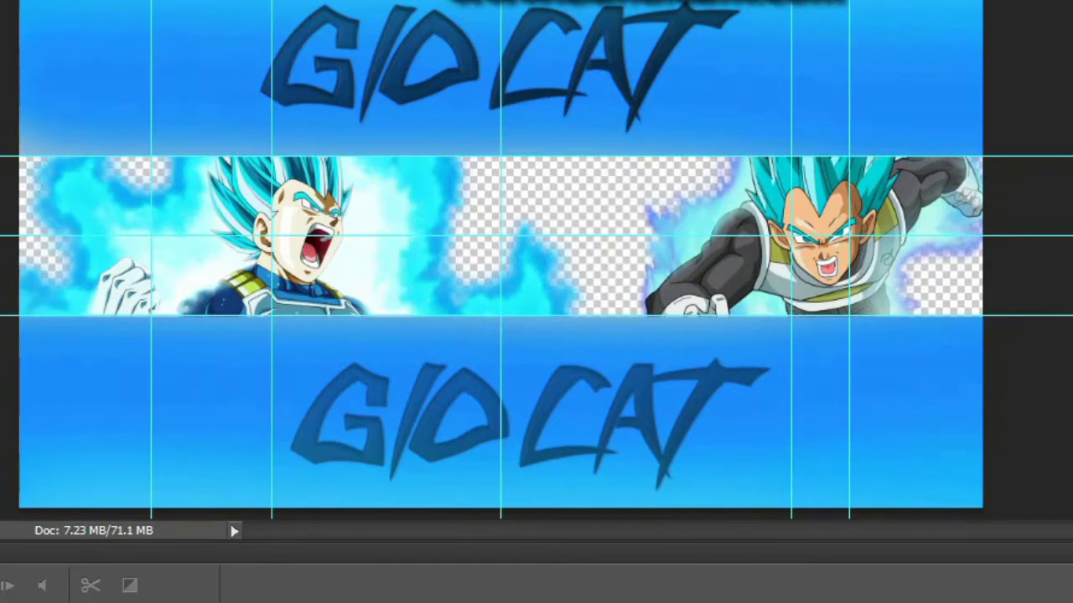
Fill the transparent areas behind both Vegetas with light-blue aura and soften the purple aura edges around the right one
left_click_drag(27, 237, 39, 173)
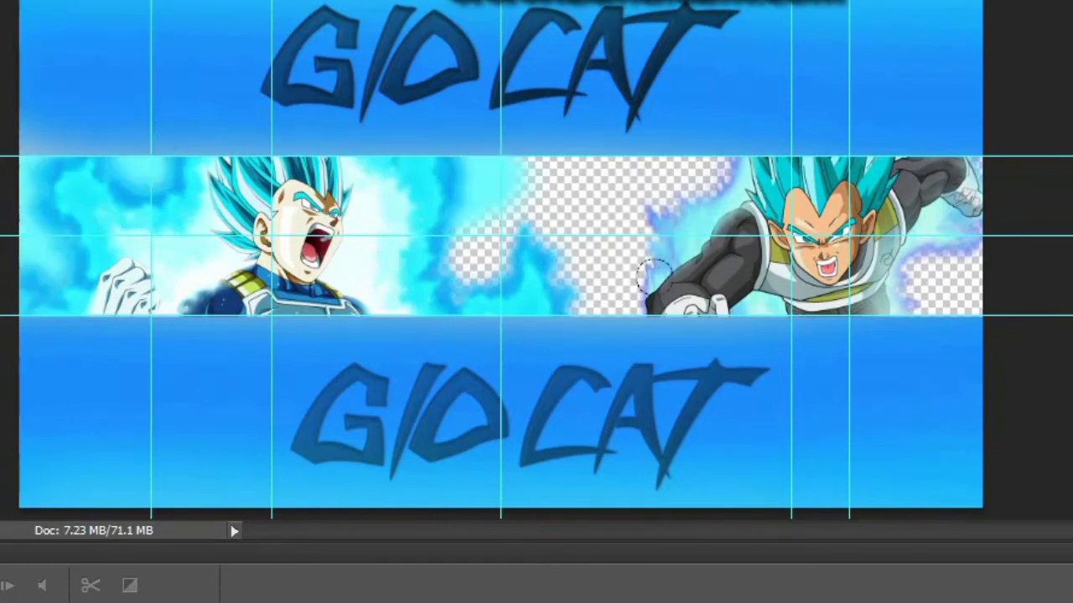
mouse_move(457, 193)
left_mouse_down()
mouse_move(476, 267)
mouse_move(622, 268)
mouse_move(569, 242)
mouse_move(638, 203)
left_mouse_up()
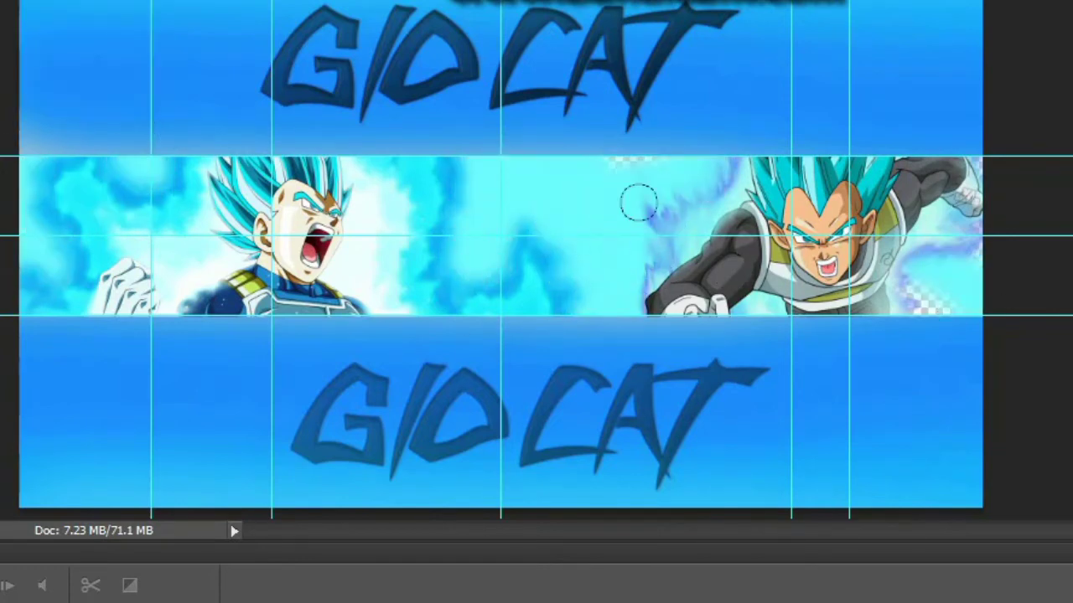
left_click(126, 191, "alt")
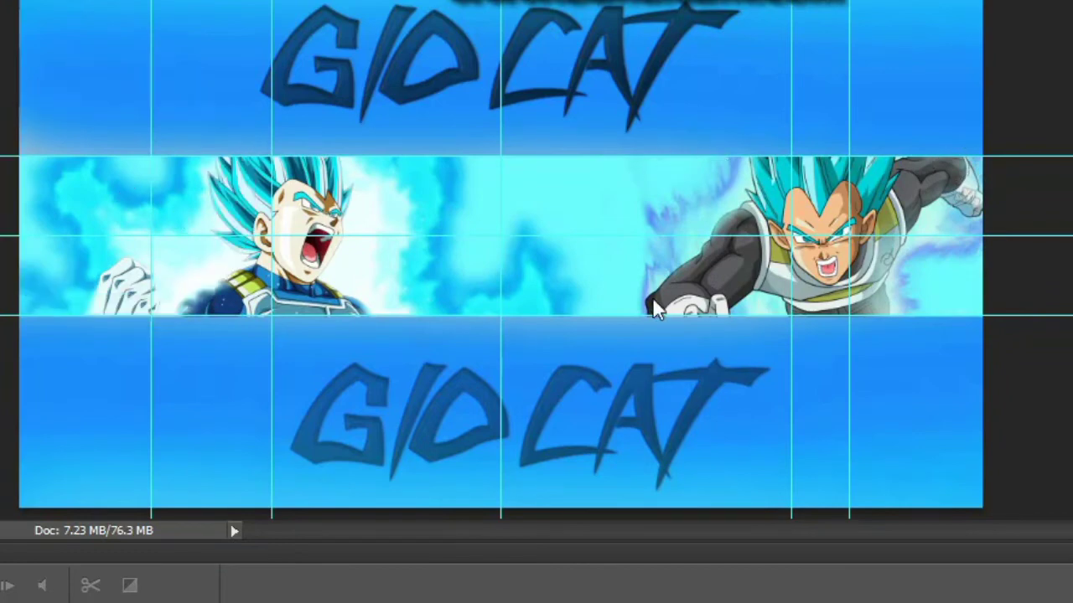
mouse_move(625, 289)
left_mouse_down()
mouse_move(708, 181)
mouse_move(956, 209)
mouse_move(947, 282)
left_mouse_up()
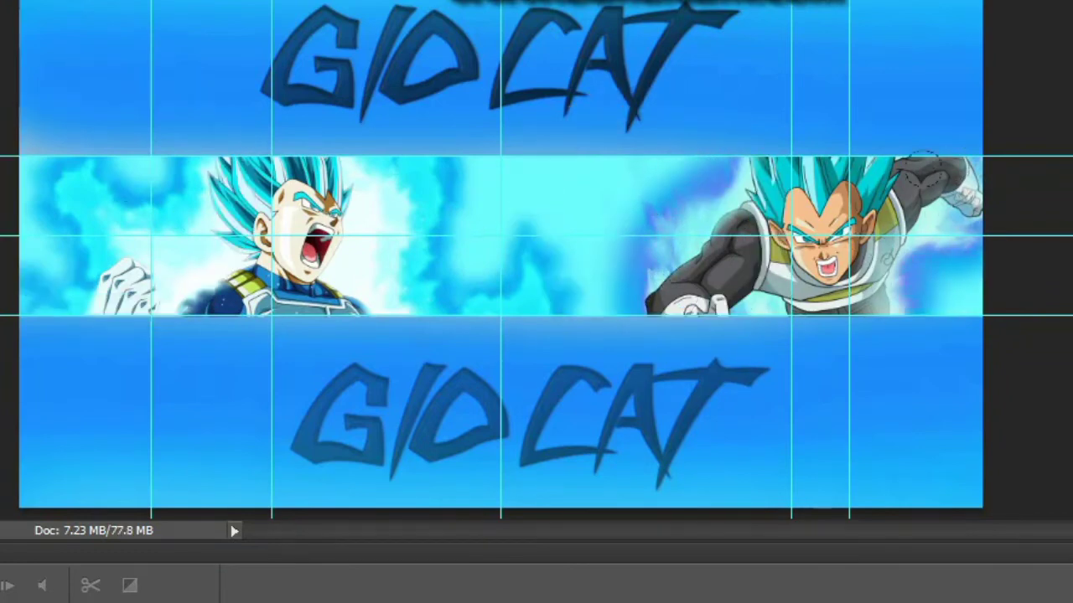
left_click(57, 180, "alt")
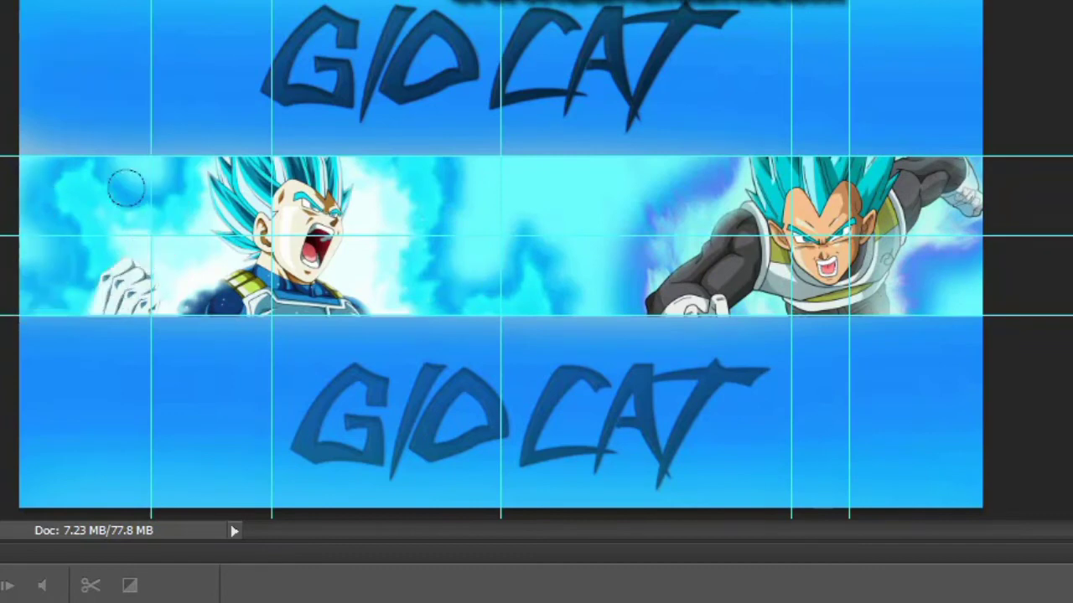
Add the title SUPER VEGETA between the two characters and enlarge it to about 31 cm wide by 5.7 cm high
key("t")
left_click(451, 262)
key("ctrl+v")
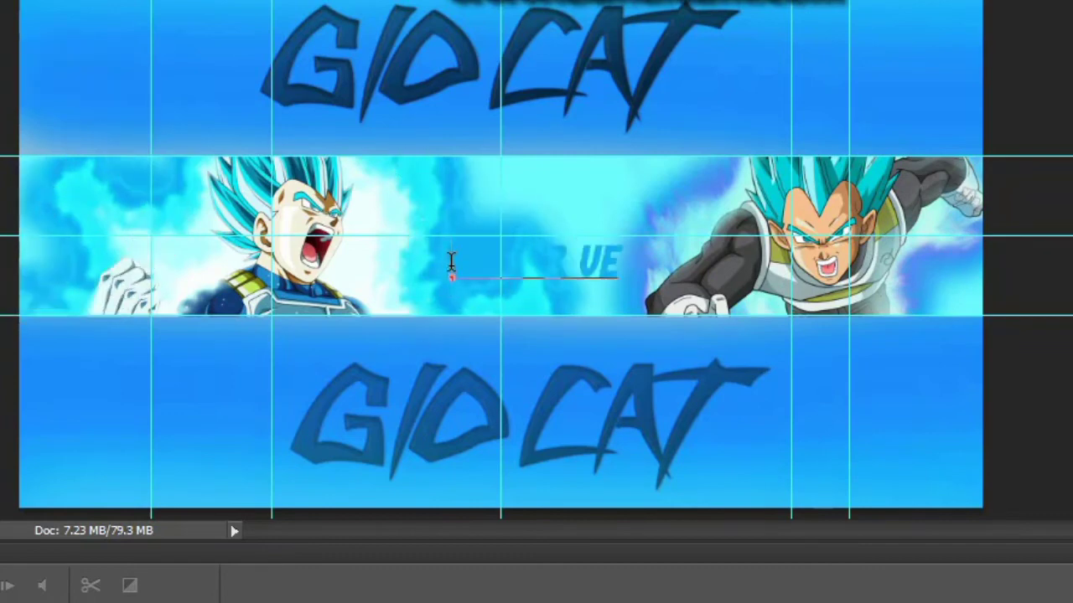
key("ctrl+Return")
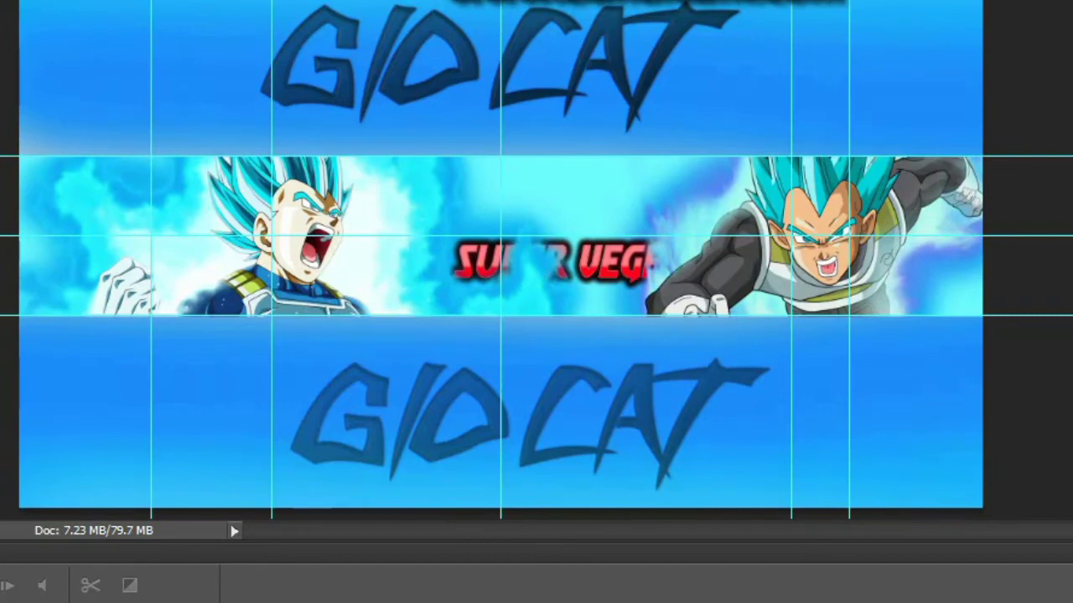
key("ctrl+t")
left_click_drag(447, 235, 312, 167)
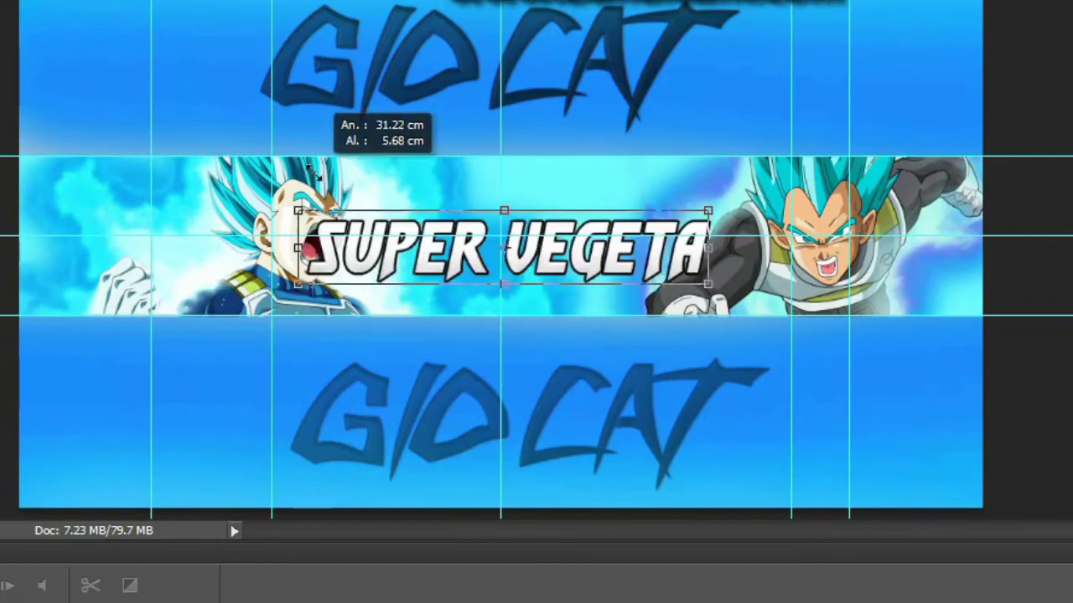
key("Return")
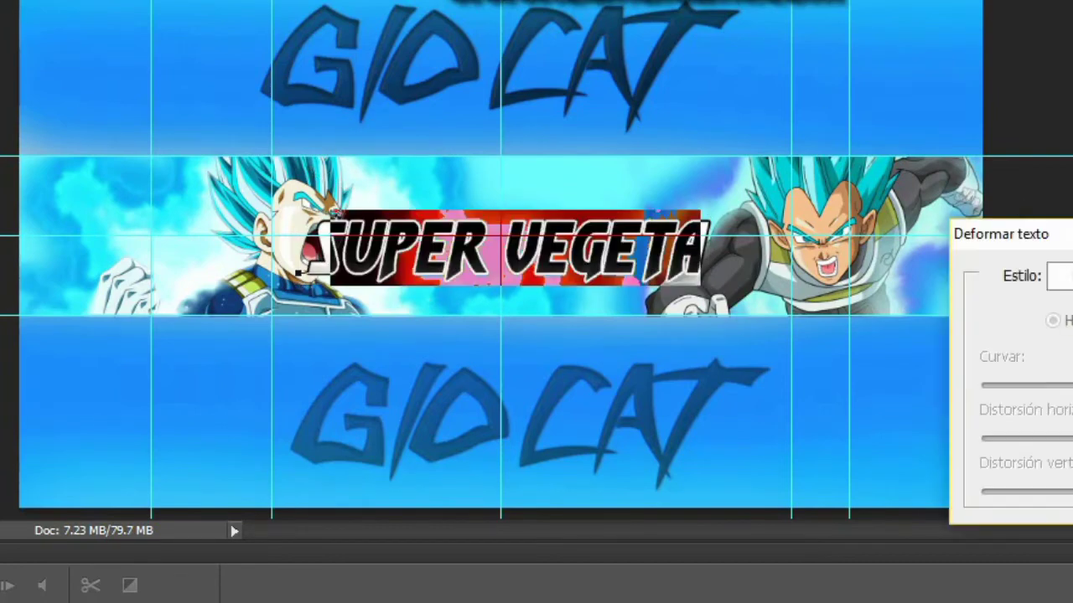
Warp the SUPER VEGETA title with the Arc Lower text style and shift it slightly towards the right Vegeta
left_click(1060, 276)
left_click(1060, 373)
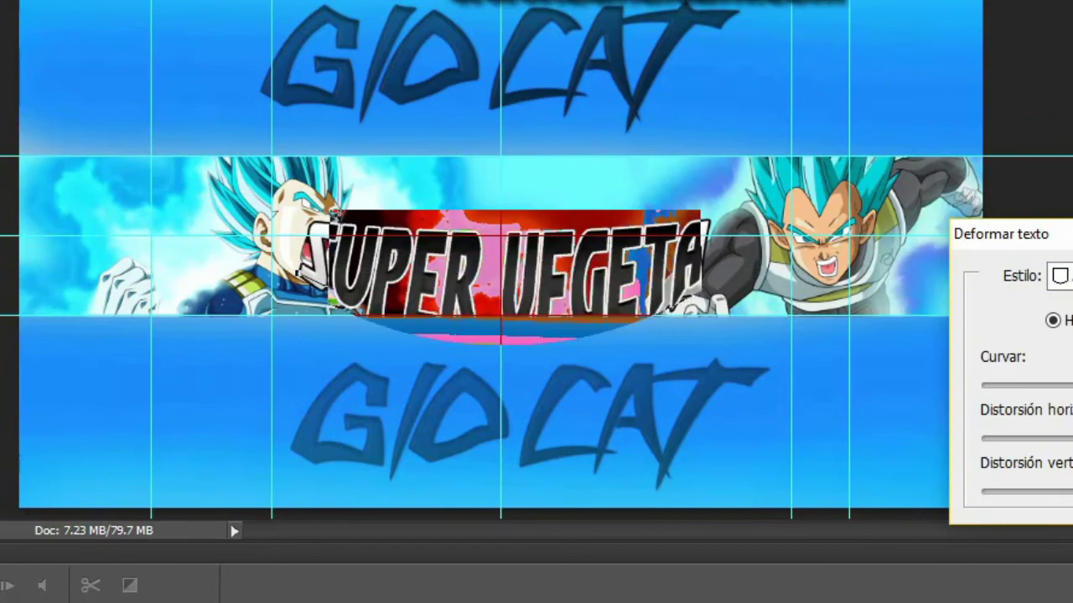
key("Return")
left_click_drag(637, 253, 650, 249)
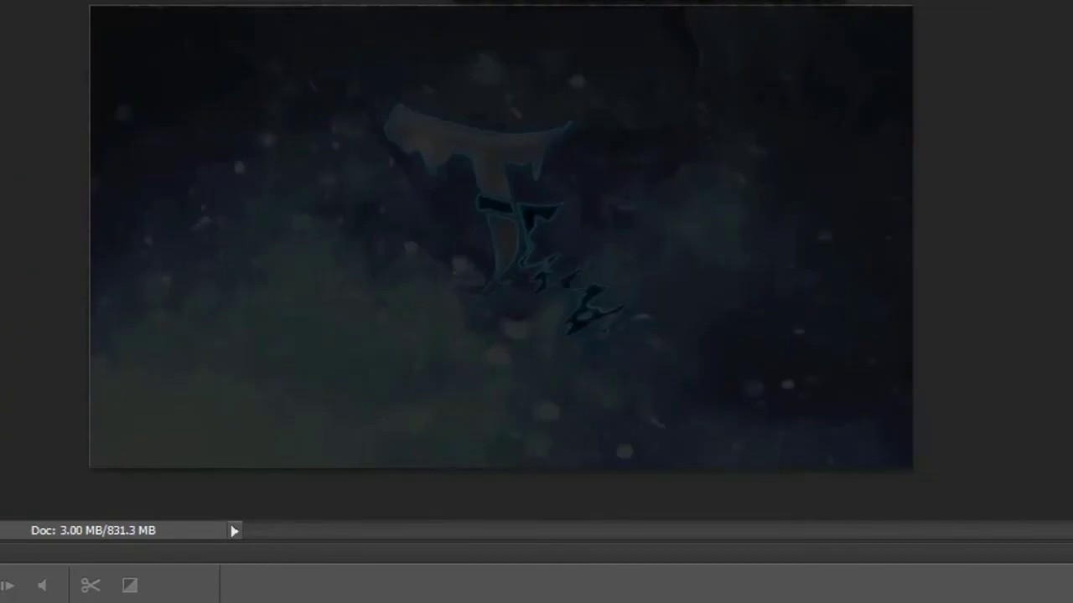
Duplicate an effect layer from the dark GFX pack document
right_click(854, 4)
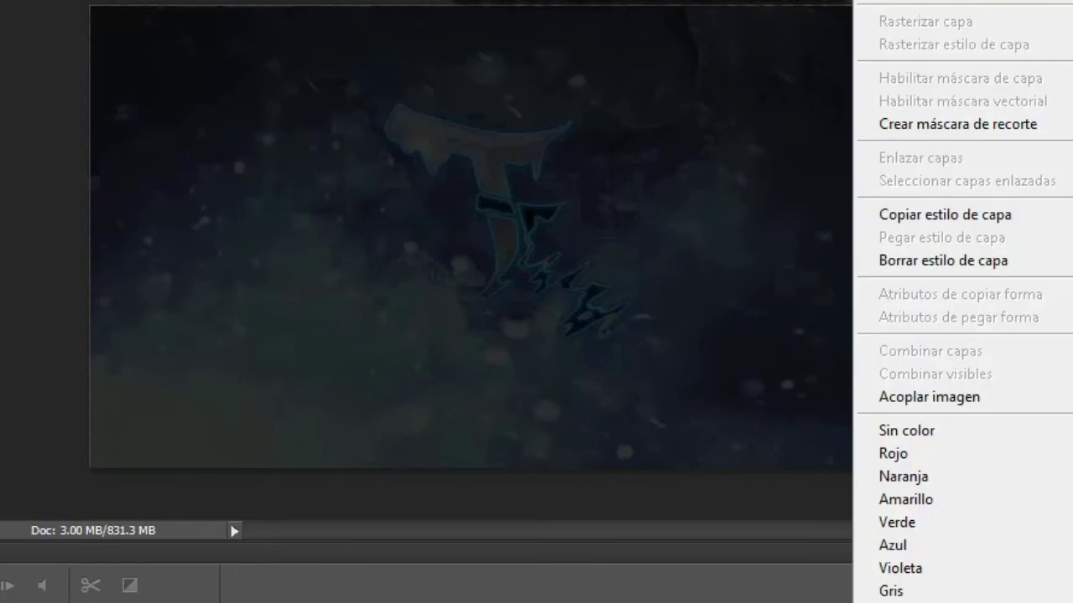
left_click(922, 4)
left_click(830, 104)
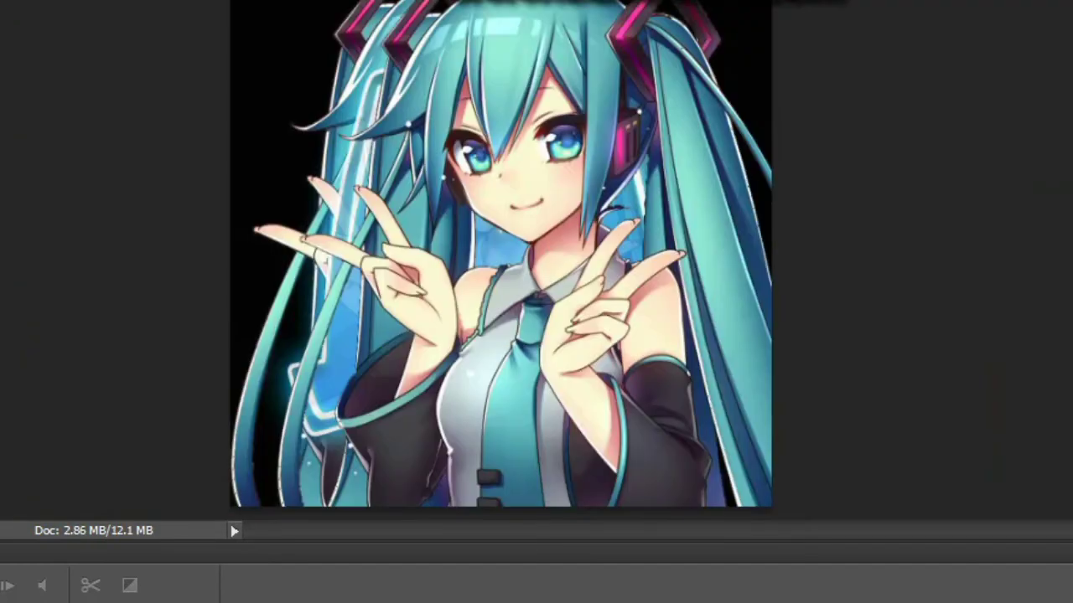
Duplicate layer 3 into Plantilla Para Banners By Nitrex Gamer.psd and reposition the light effects around the screaming Vegeta and the title
right_click(762, 38)
left_click(767, 25)
left_click(623, 192)
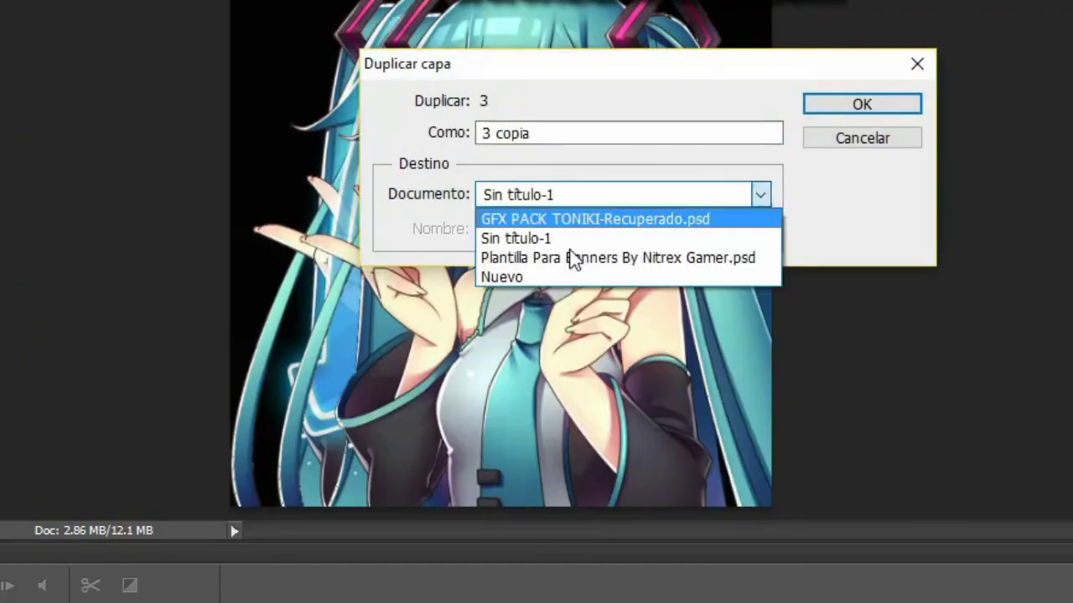
left_click(570, 259)
left_click(828, 104)
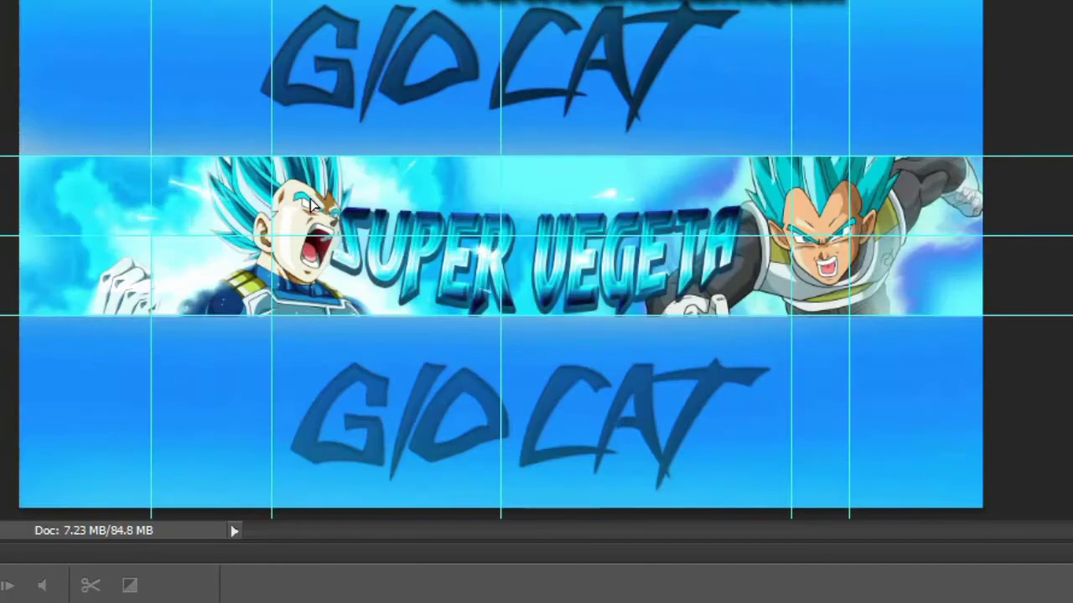
left_click_drag(310, 203, 212, 197)
mouse_move(677, 239)
left_mouse_down()
mouse_move(754, 214)
mouse_move(586, 264)
left_mouse_up()
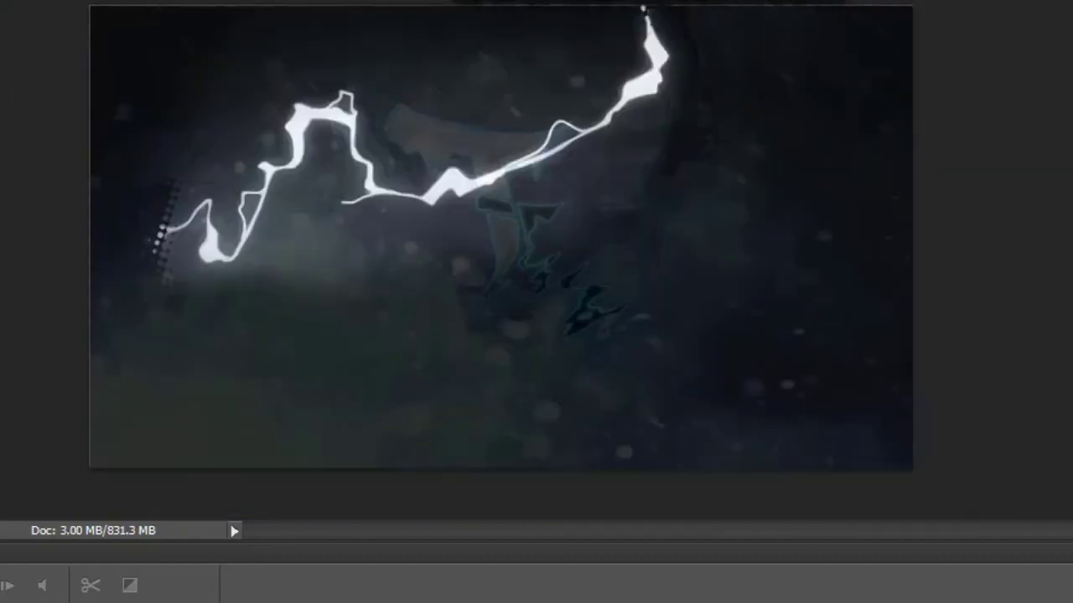
Duplicate layer 7 of the GFX pack into the Plantilla Para Banners document and place lightning over the right Vegeta
right_click(616, 9)
left_click(708, 26)
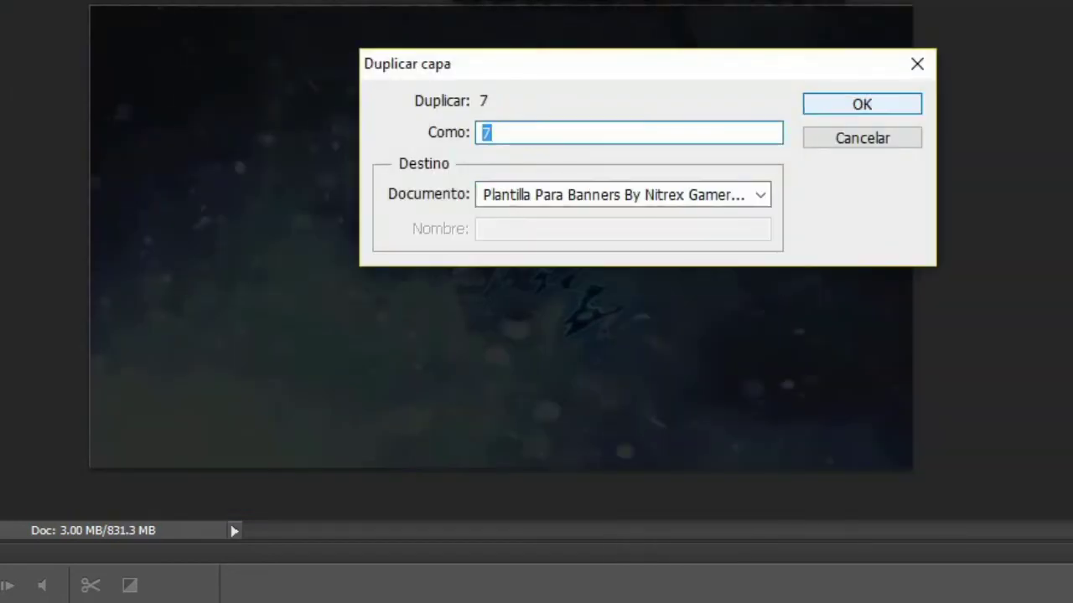
key("Return")
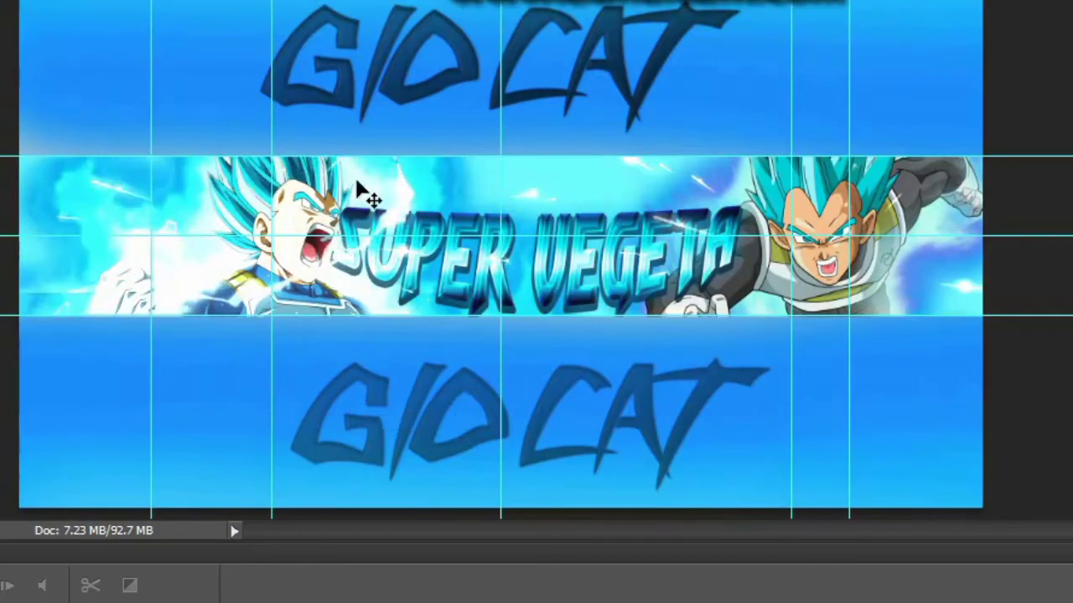
left_click_drag(362, 193, 949, 178)
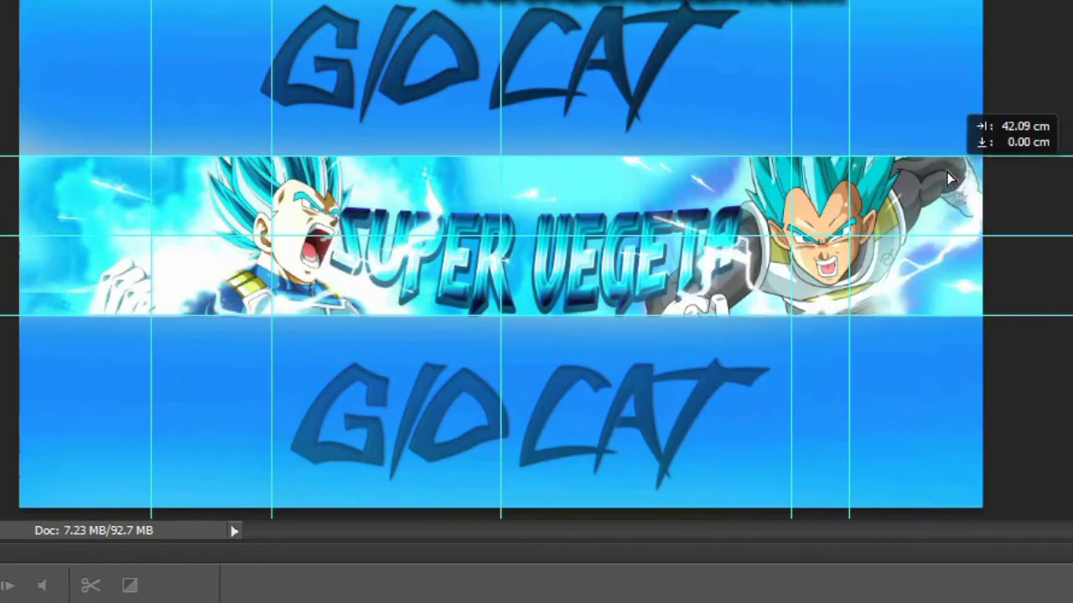
Save the banner under the file name bANNER_sUPER vEGETA in a different file format
left_click(9, 4)
left_click(100, 139)
type("bANNER_sUPER vEGETA")
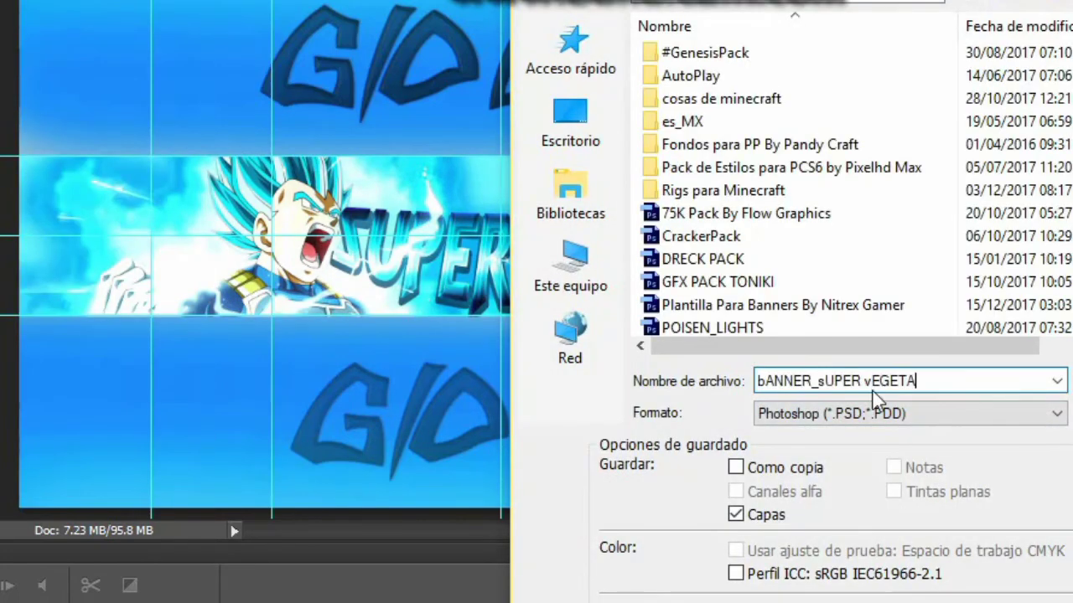
left_click(910, 413)
left_click(838, 470)
key("Return")
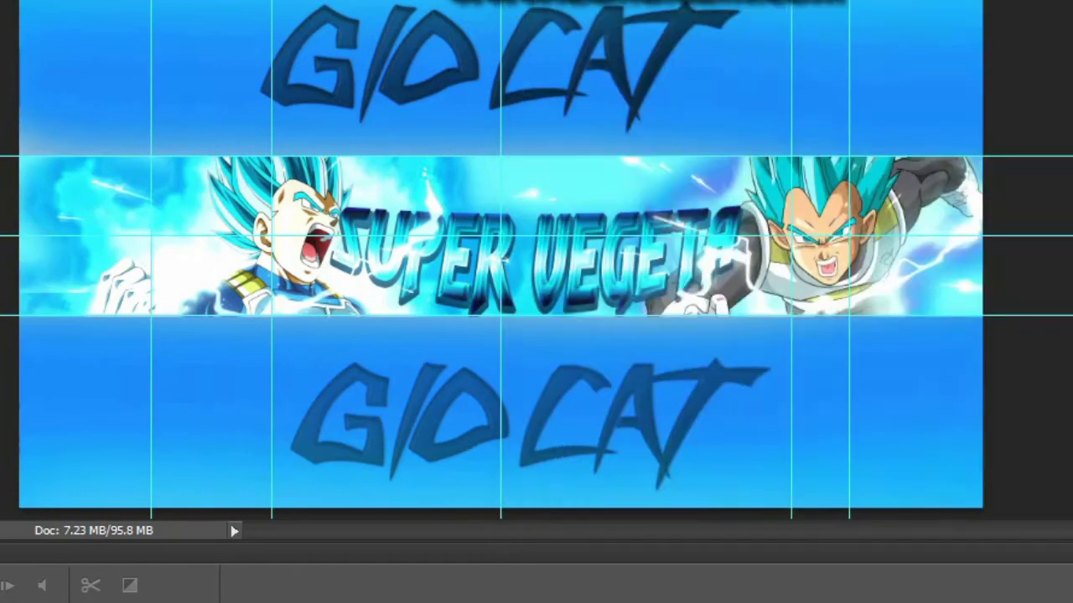